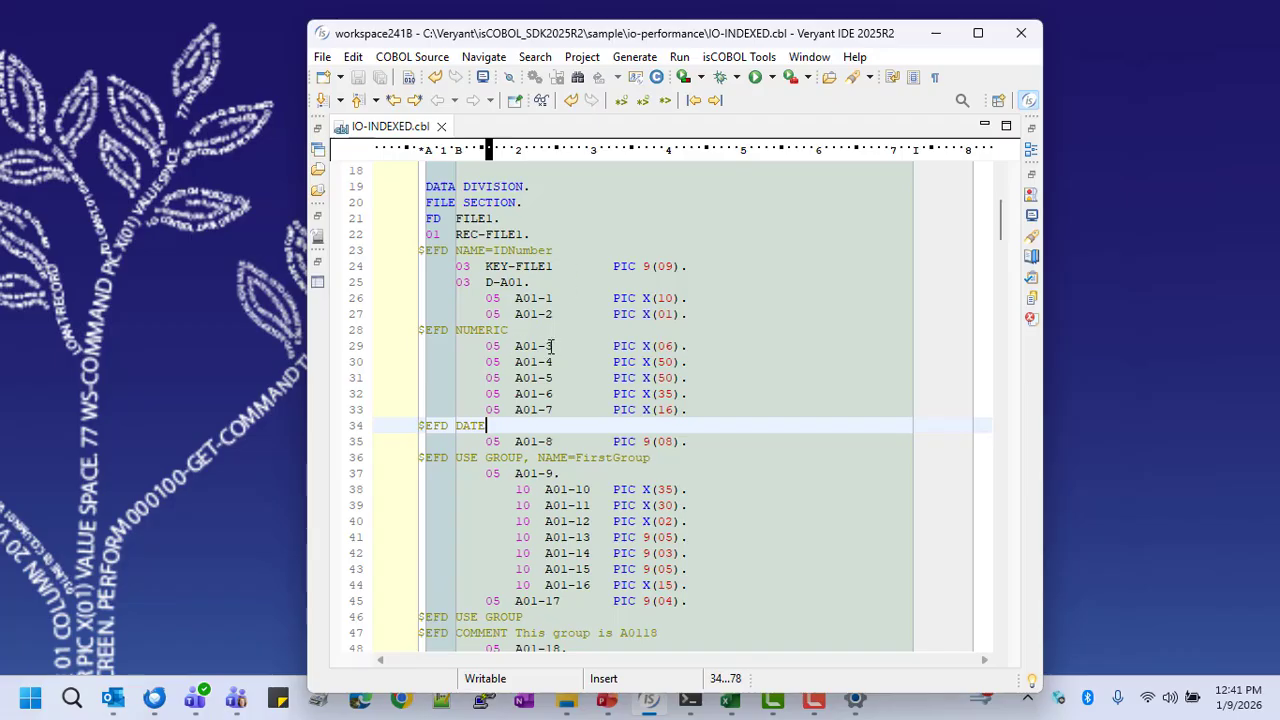
Review the $EFD DATE, USE GROUP and COMMENT directives in the FILE SECTION of IO-INDEXED.cbl.
{"action": "left_click", "coordinate": [509, 441]}
{"action": "left_click", "coordinate": [667, 441]}
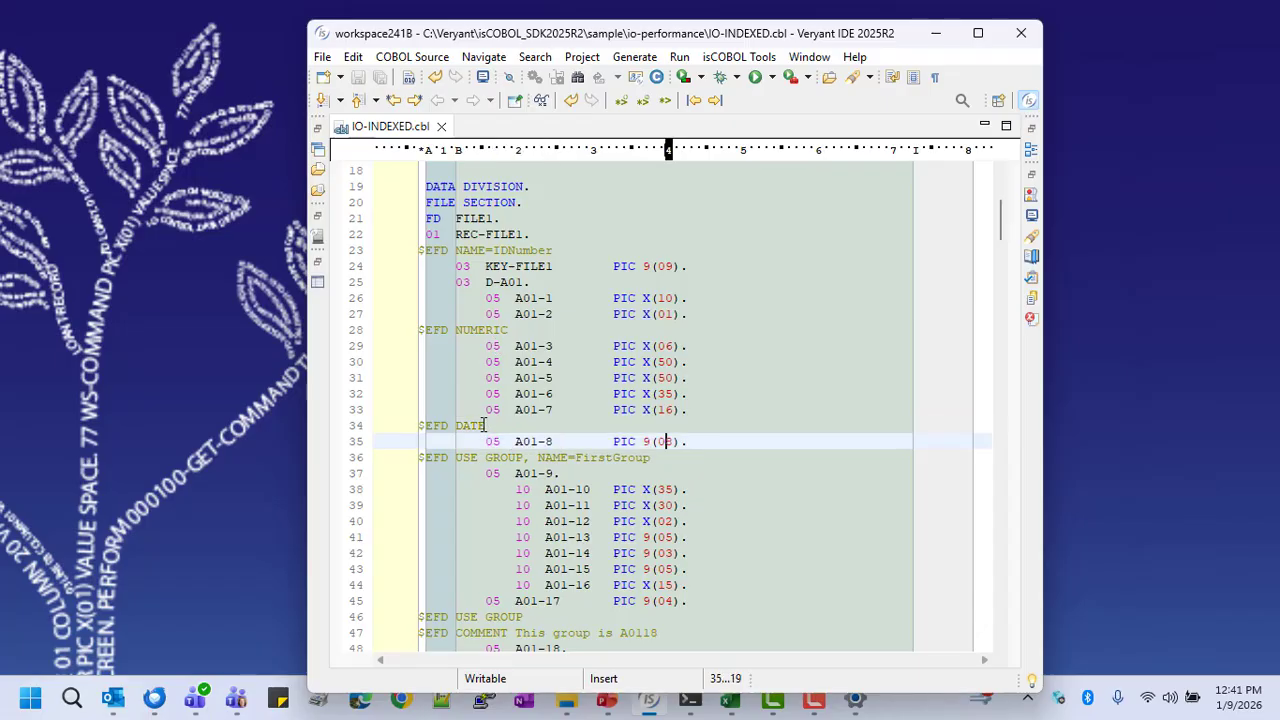
{"action": "scroll", "coordinate": [483, 424], "scroll_direction": "down", "scroll_amount": 4}
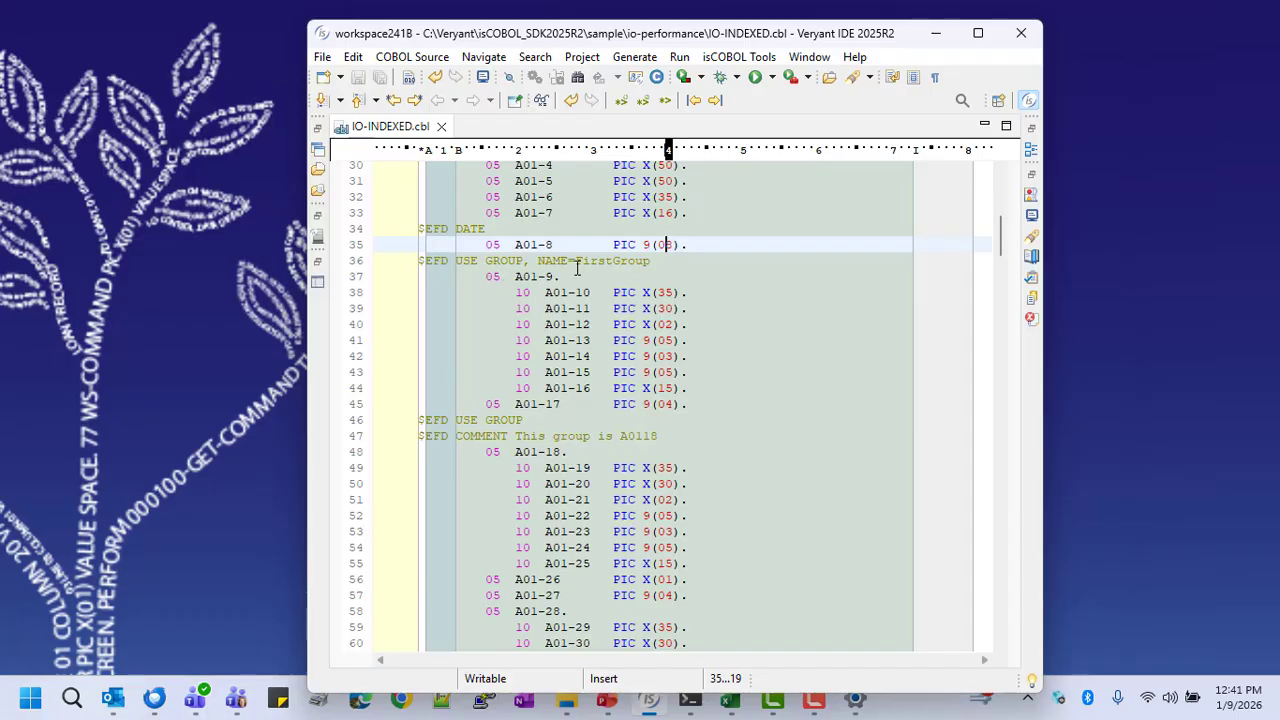
{"action": "scroll", "coordinate": [523, 275], "scroll_direction": "down", "scroll_amount": 2}
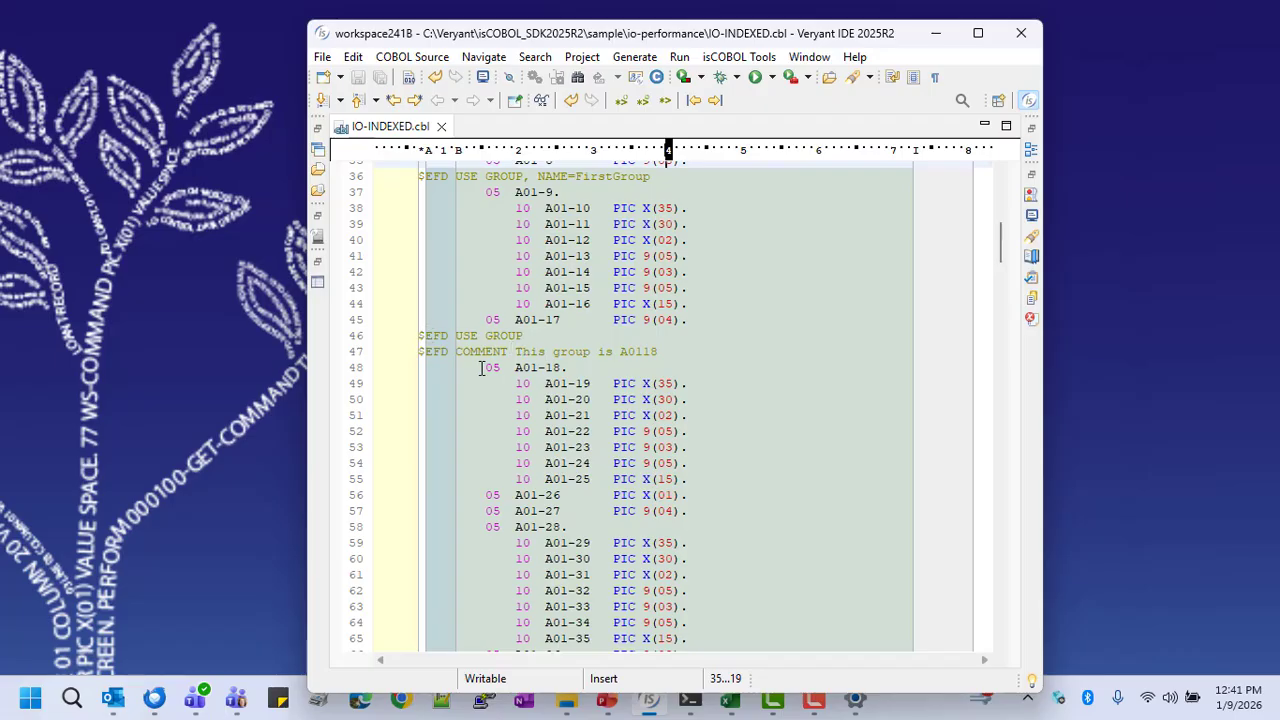
Switch to the Veryant documentation in the browser, look through the list of EFD directives, and close it.
{"action": "left_click", "coordinate": [814, 698]}
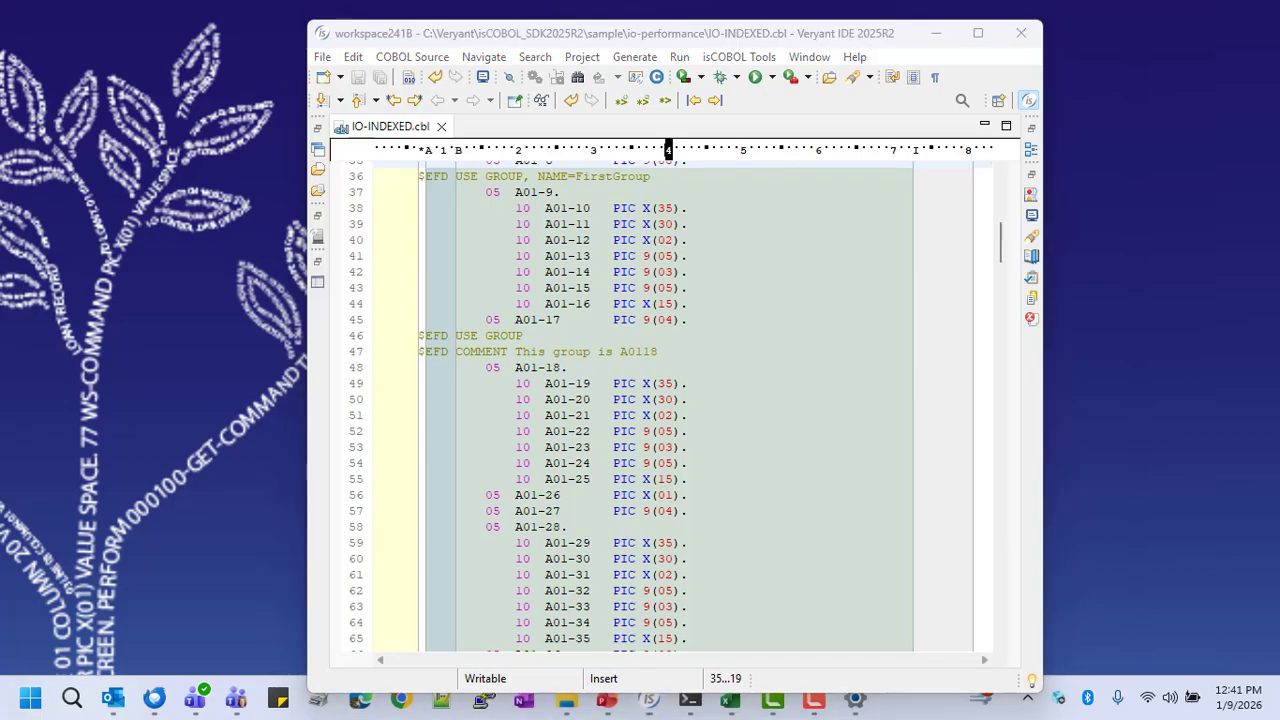
{"action": "left_click_drag", "start_coordinate": [1278, 52], "coordinate": [485, 79]}
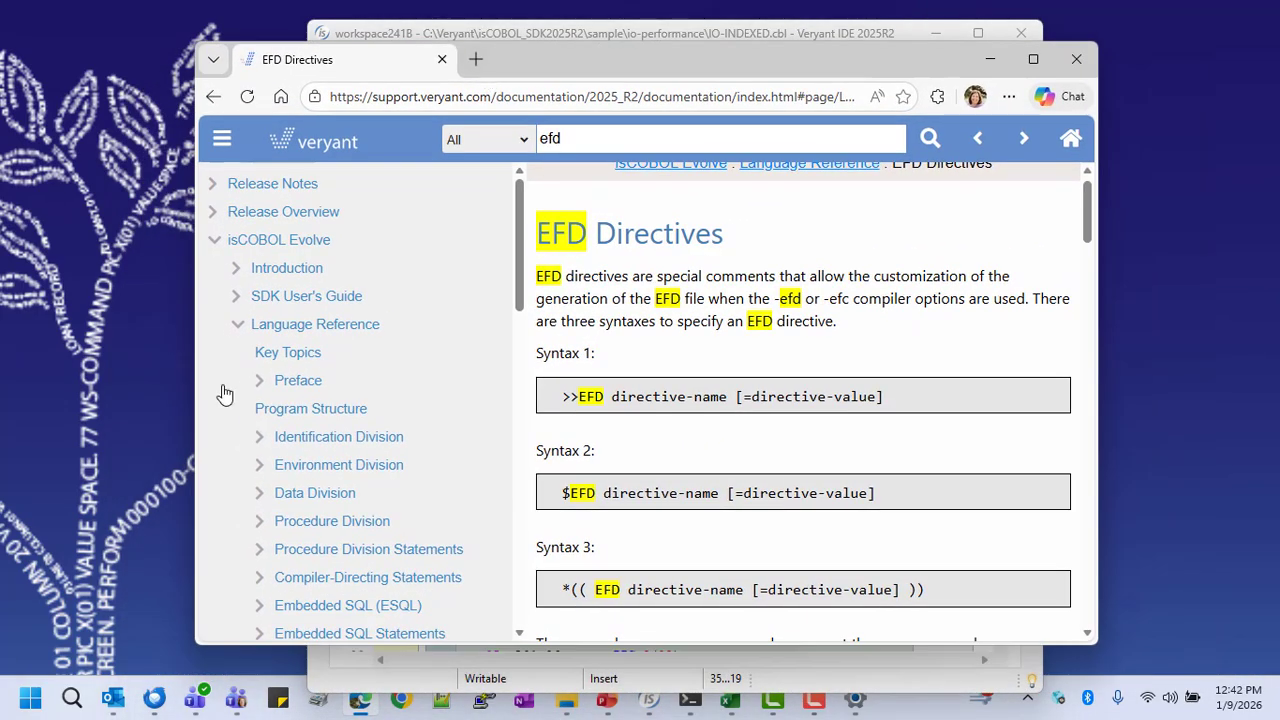
{"action": "scroll", "coordinate": [272, 406], "scroll_direction": "down", "scroll_amount": 6}
{"action": "scroll", "coordinate": [275, 395], "scroll_direction": "up", "scroll_amount": 3}
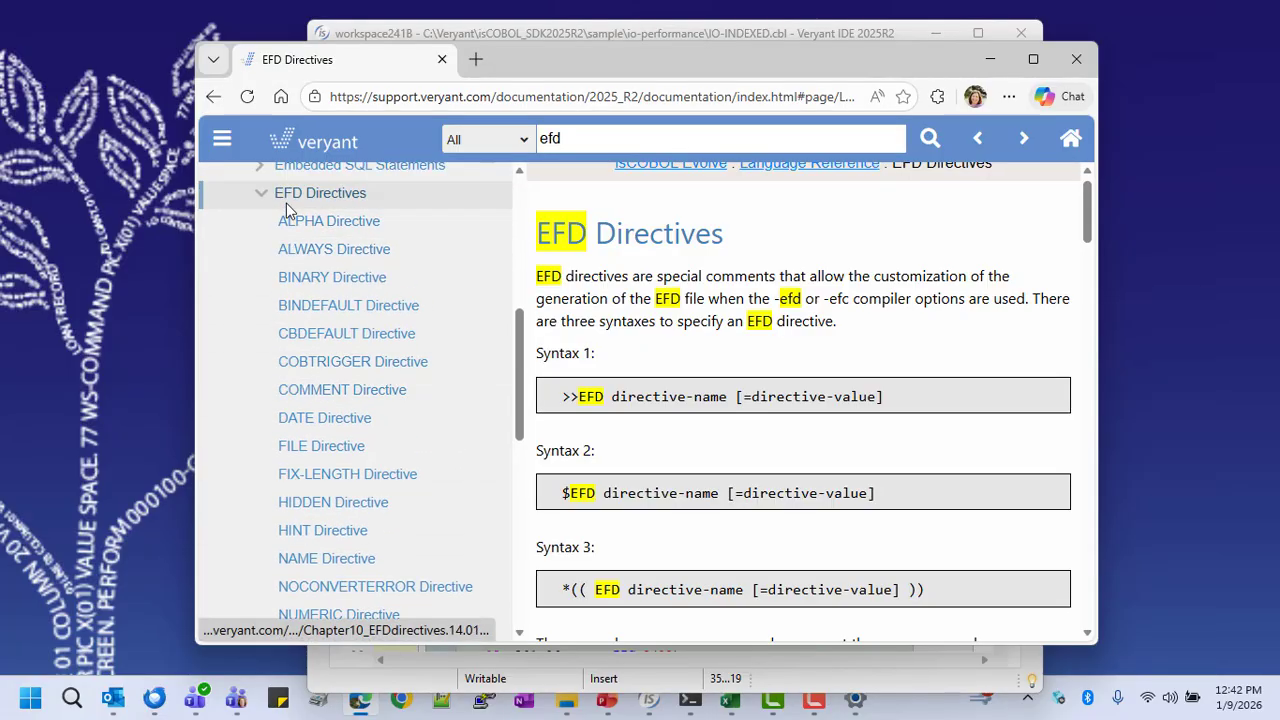
{"action": "scroll", "coordinate": [367, 546], "scroll_direction": "down", "scroll_amount": 3}
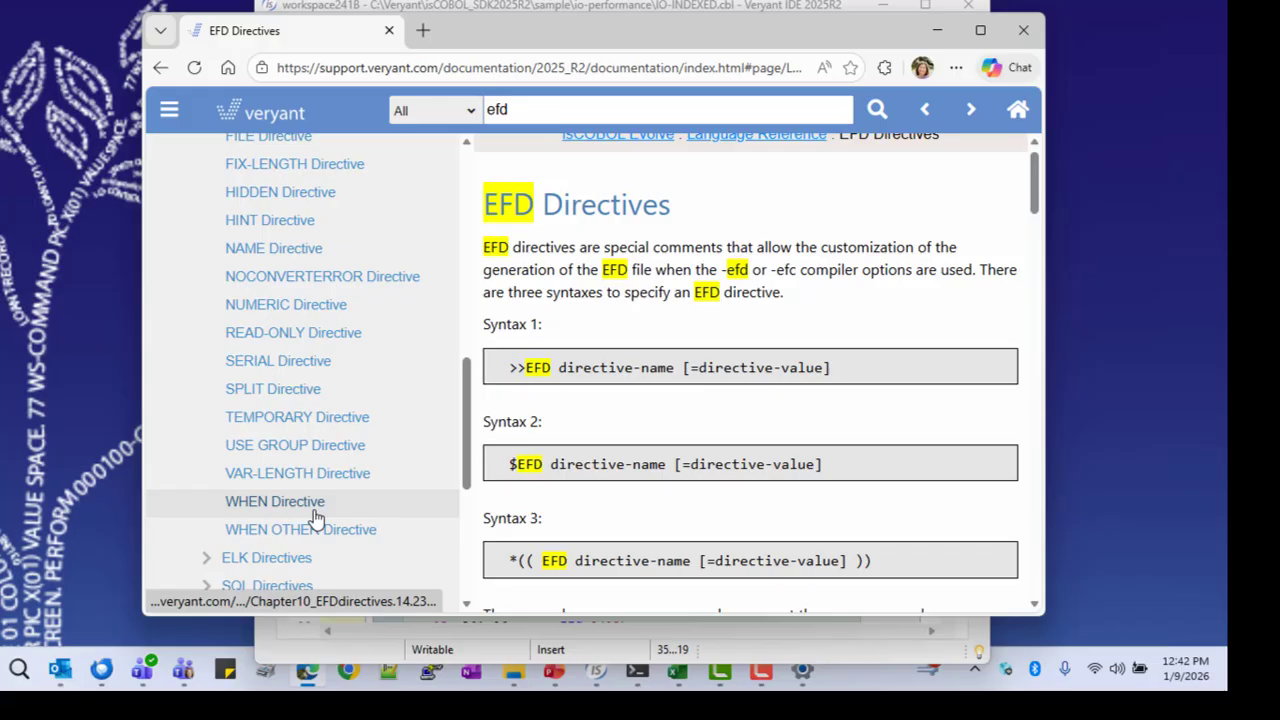
{"action": "scroll", "coordinate": [315, 517], "scroll_direction": "up", "scroll_amount": 1}
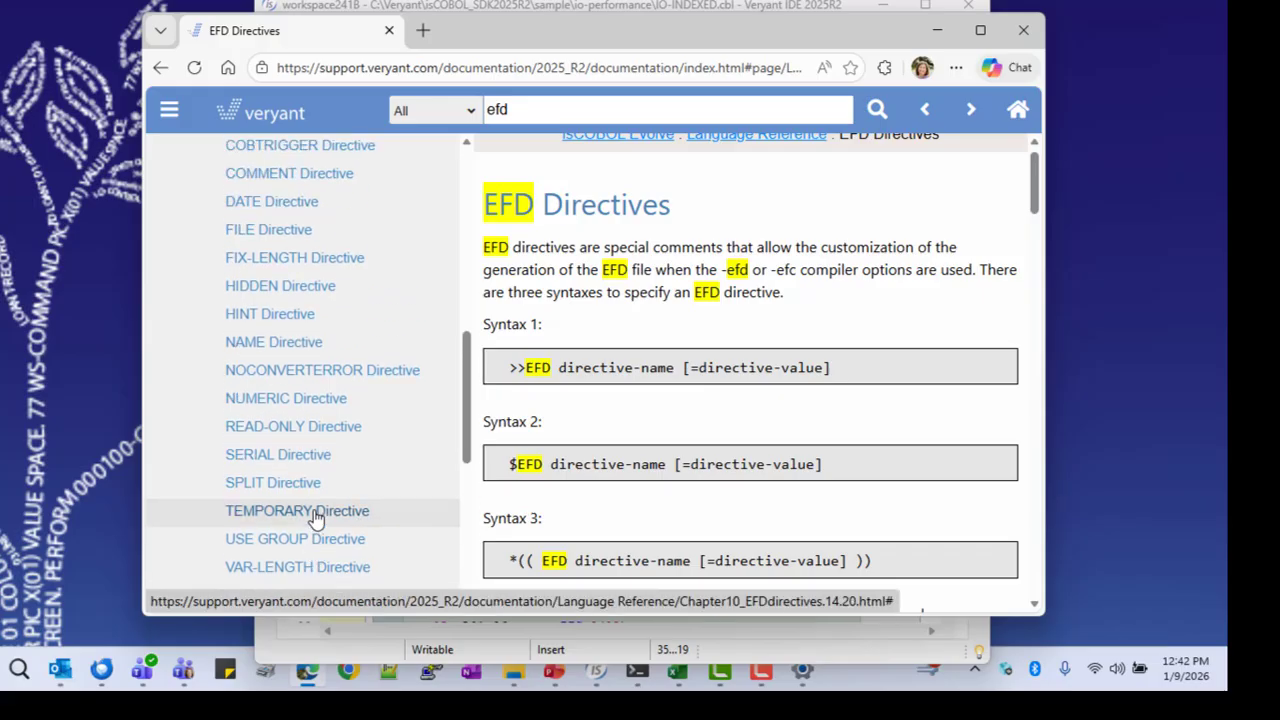
{"action": "scroll", "coordinate": [315, 517], "scroll_direction": "down", "scroll_amount": 2}
{"action": "scroll", "coordinate": [315, 517], "scroll_direction": "up", "scroll_amount": 1}
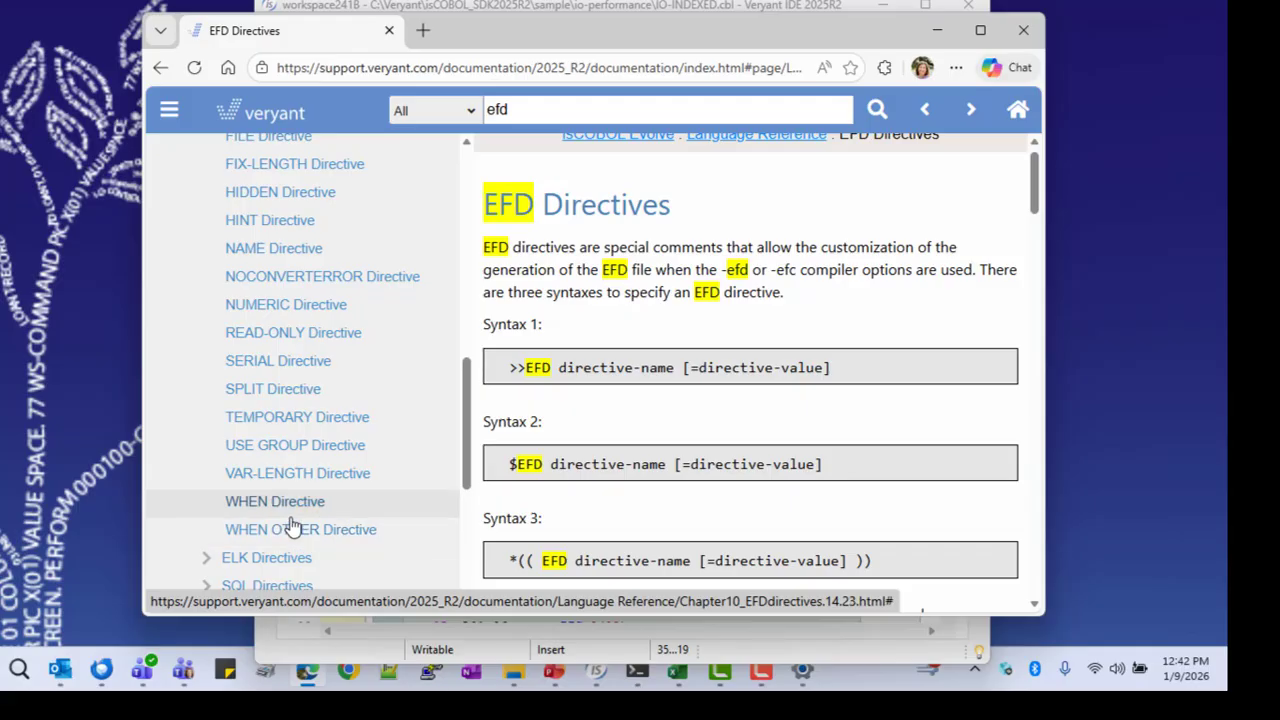
{"action": "scroll", "coordinate": [293, 527], "scroll_direction": "up", "scroll_amount": 3}
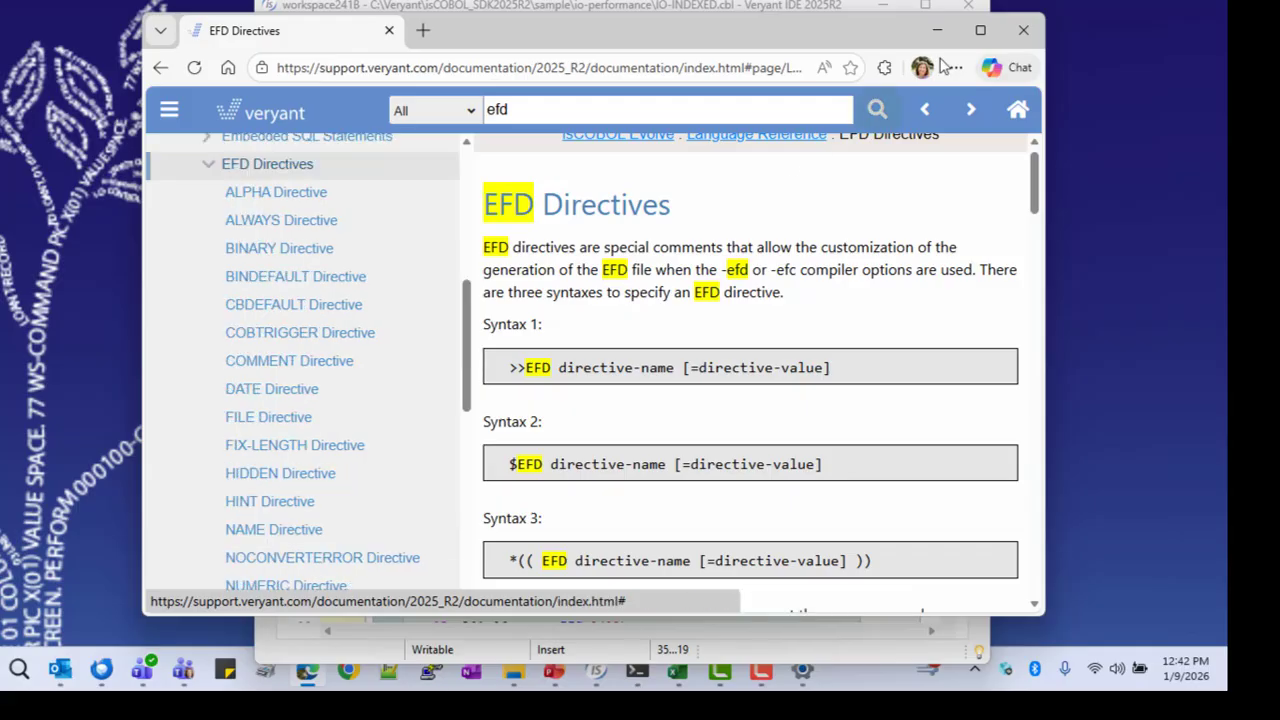
{"action": "left_click", "coordinate": [1023, 30]}
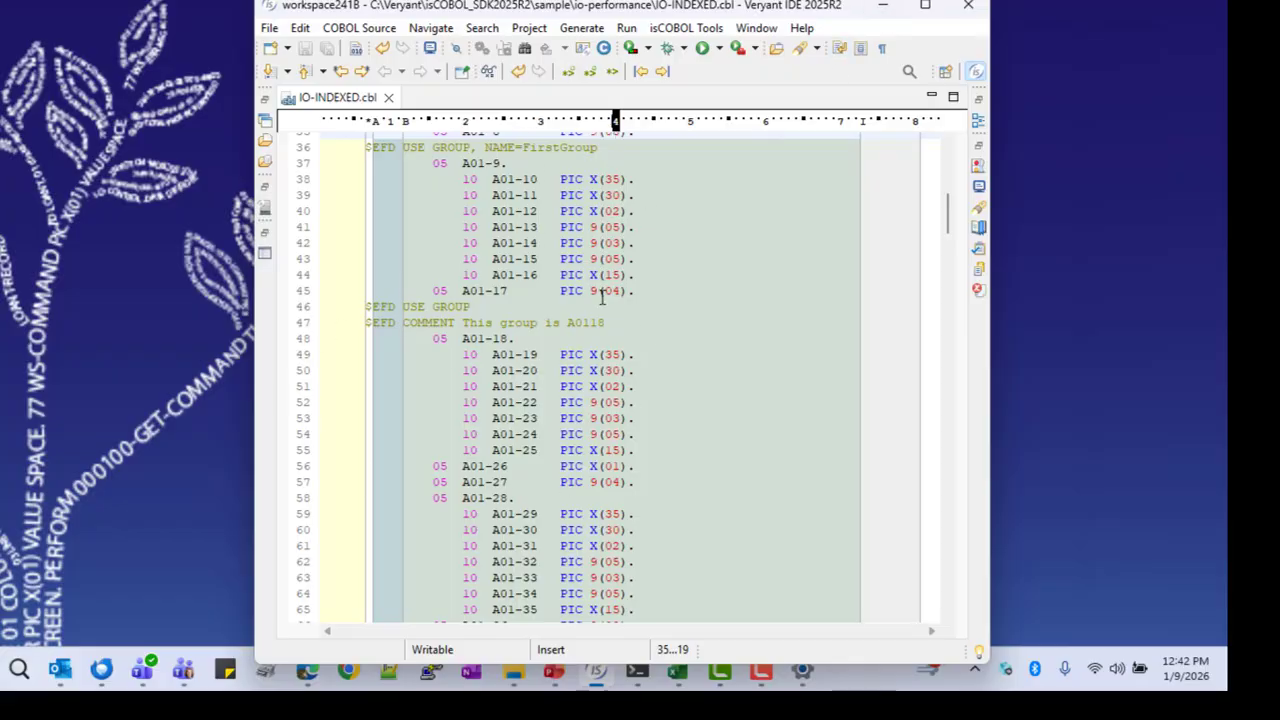
Switch to the terminal, compile IO-INDEXED.cbl with iscc -efd, and list the io-performance directory.
{"action": "left_click", "coordinate": [884, 6]}
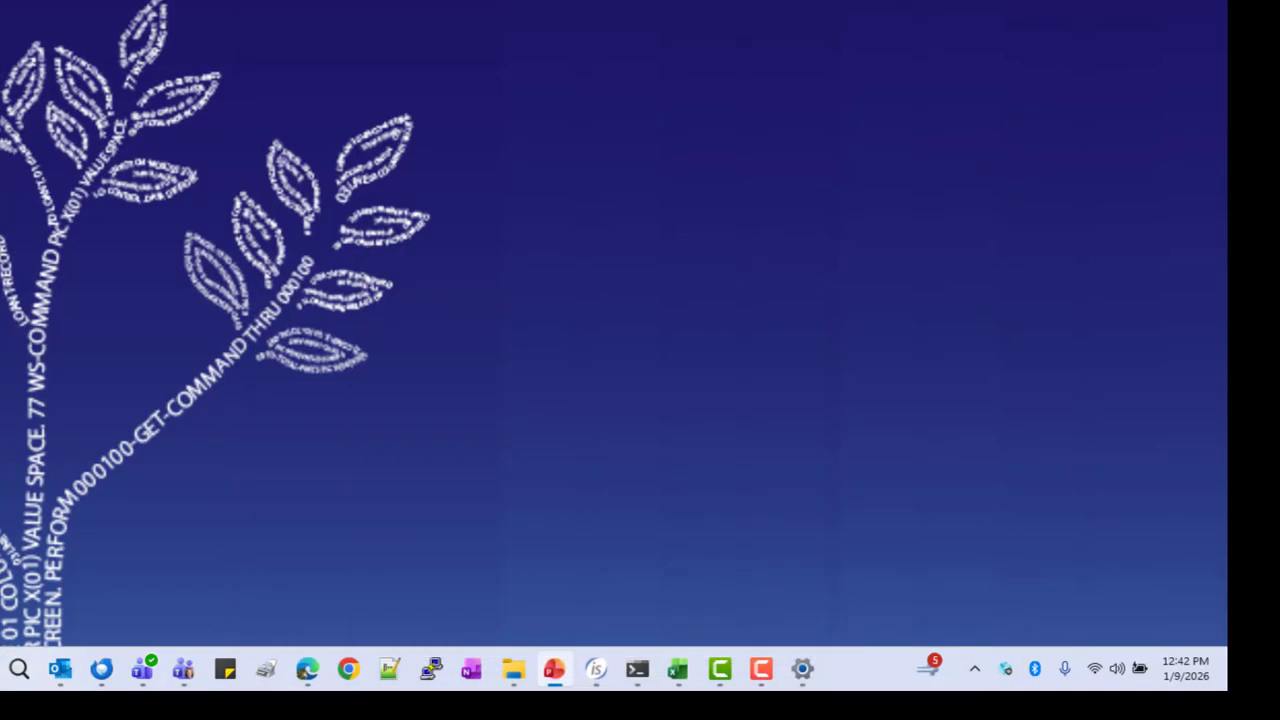
{"action": "left_click", "coordinate": [637, 669]}
{"action": "left_click_drag", "start_coordinate": [486, 155], "coordinate": [474, 12]}
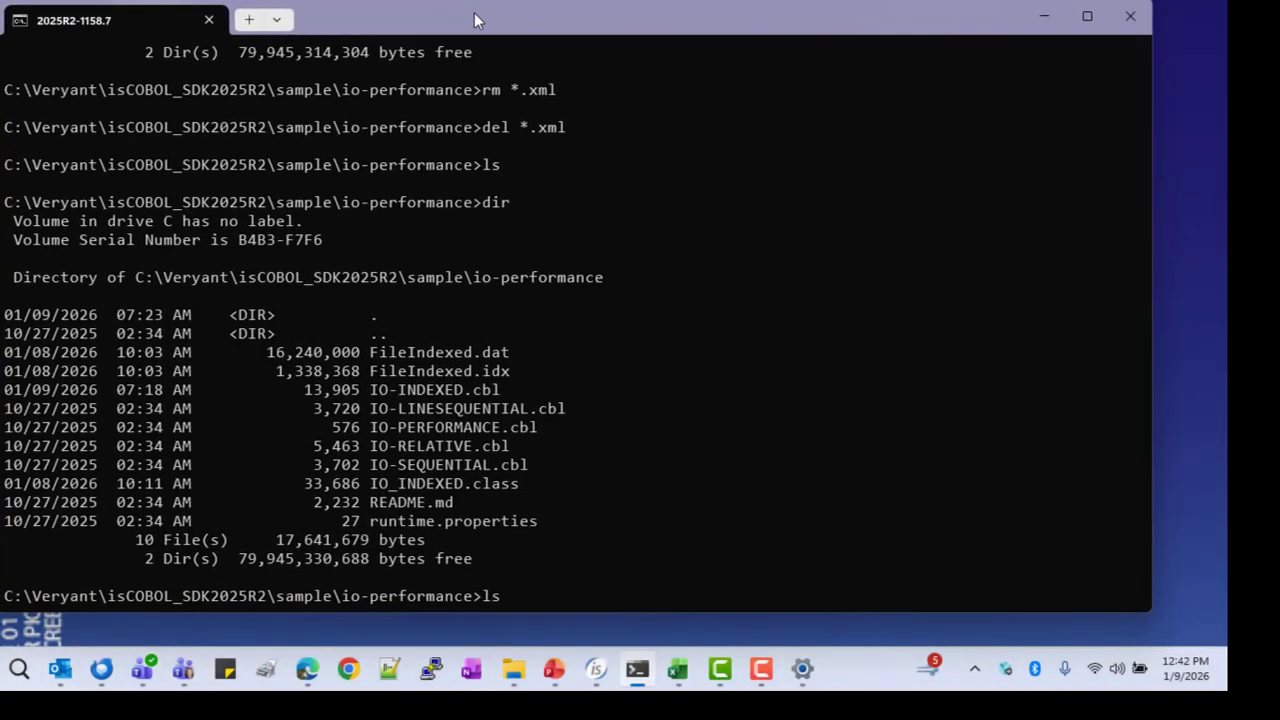
{"action": "key", "text": "BackSpace"}
{"action": "key", "text": "BackSpace"}
{"action": "type", "text": "iscc -efd IO"}
{"action": "key", "text": "Tab"}
{"action": "key", "text": "Return"}
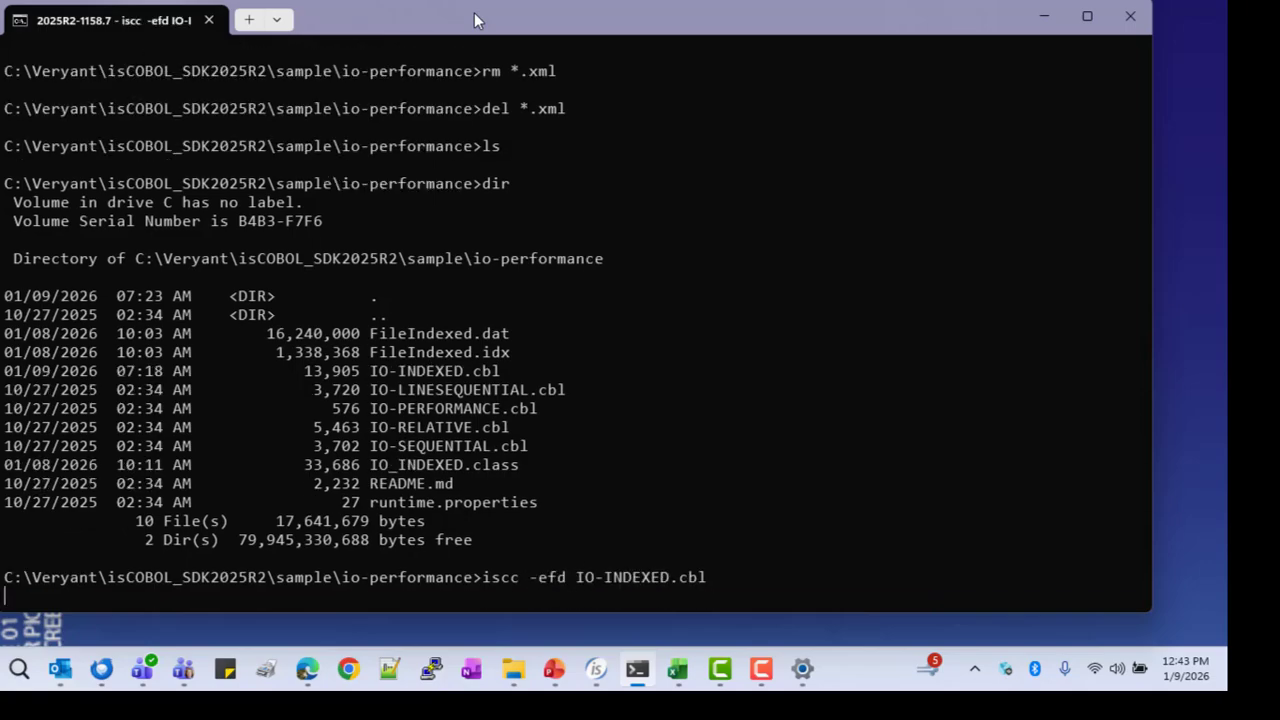
{"action": "type", "text": "dir"}
{"action": "key", "text": "Return"}
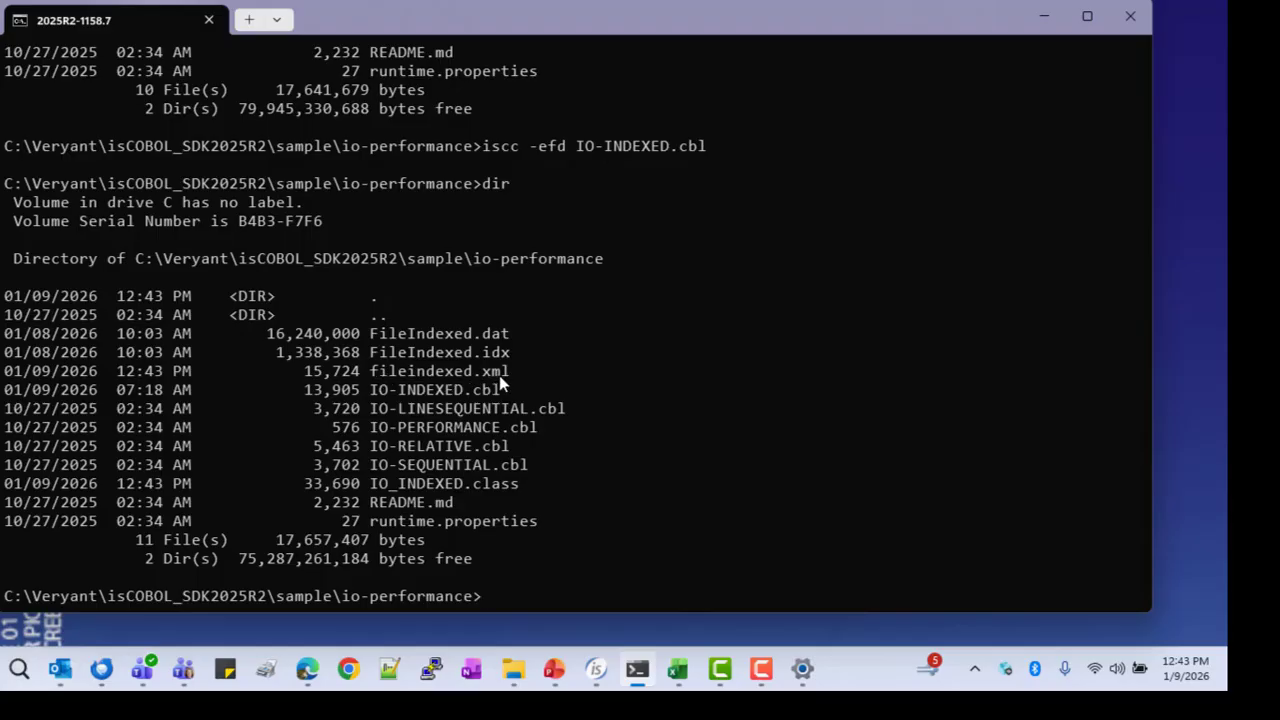
Start the file server with iscserver -fs and minimize the terminal.
{"action": "type", "text": "iscserver -fs"}
{"action": "key", "text": "Return"}
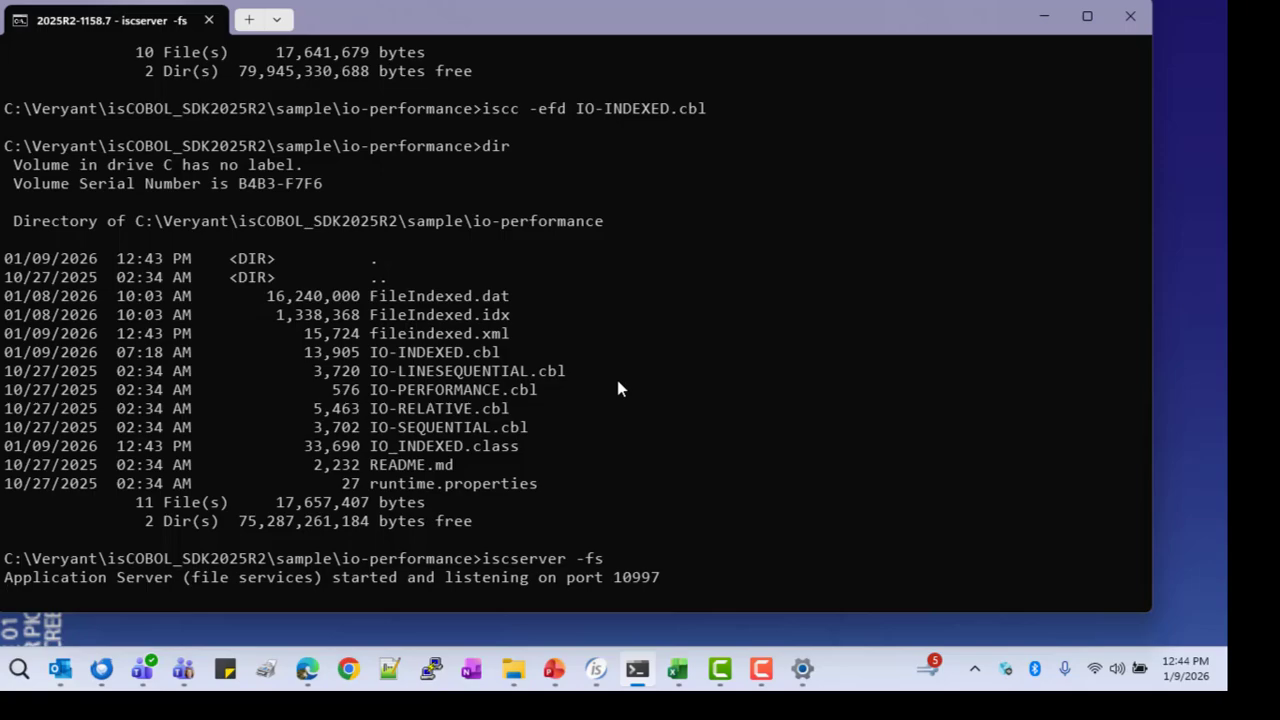
{"action": "left_click", "coordinate": [1043, 18]}
Search Windows for odbc and open ODBC Data Sources (64-bit).
{"action": "key", "text": "super+s"}
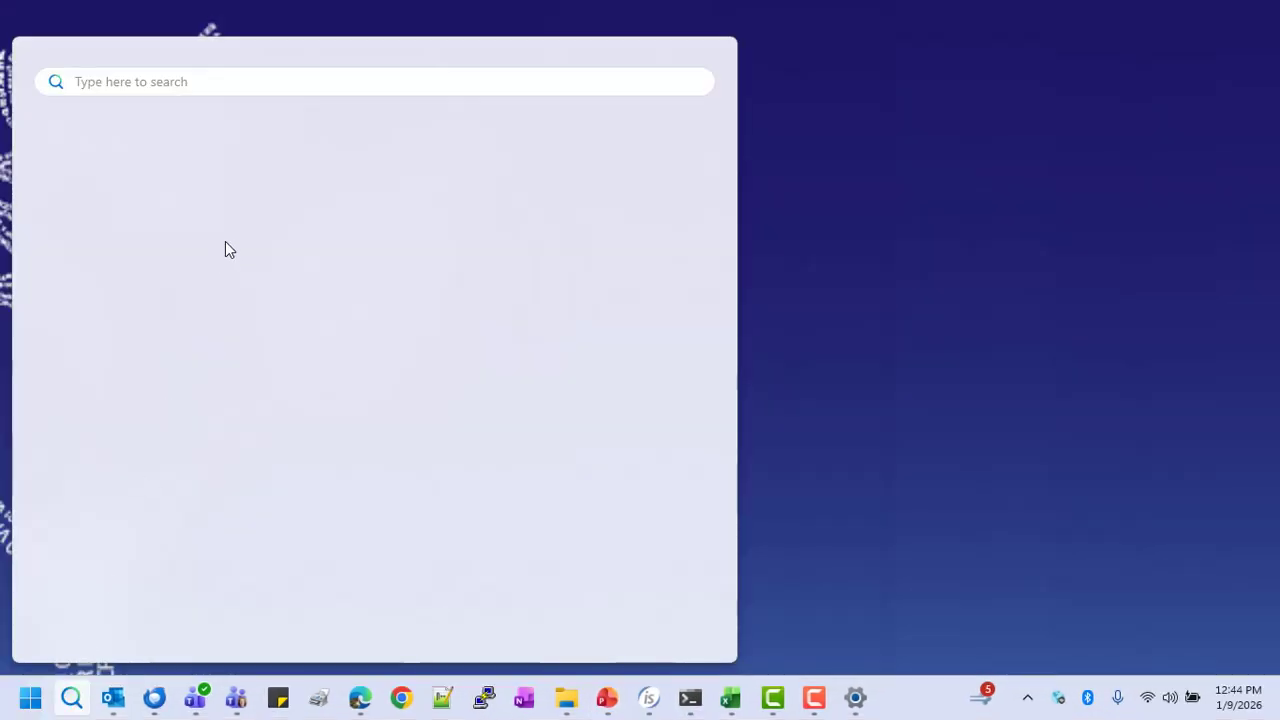
{"action": "type", "text": "odbc"}
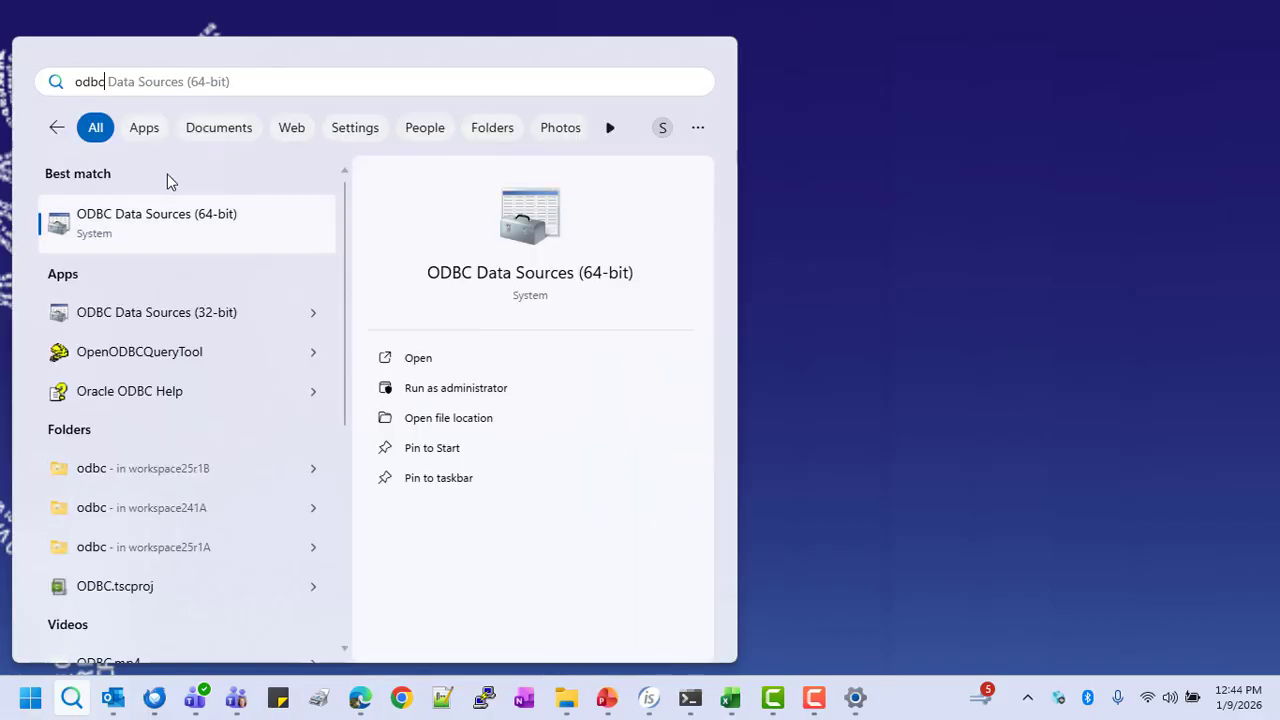
{"action": "left_click", "coordinate": [157, 224]}
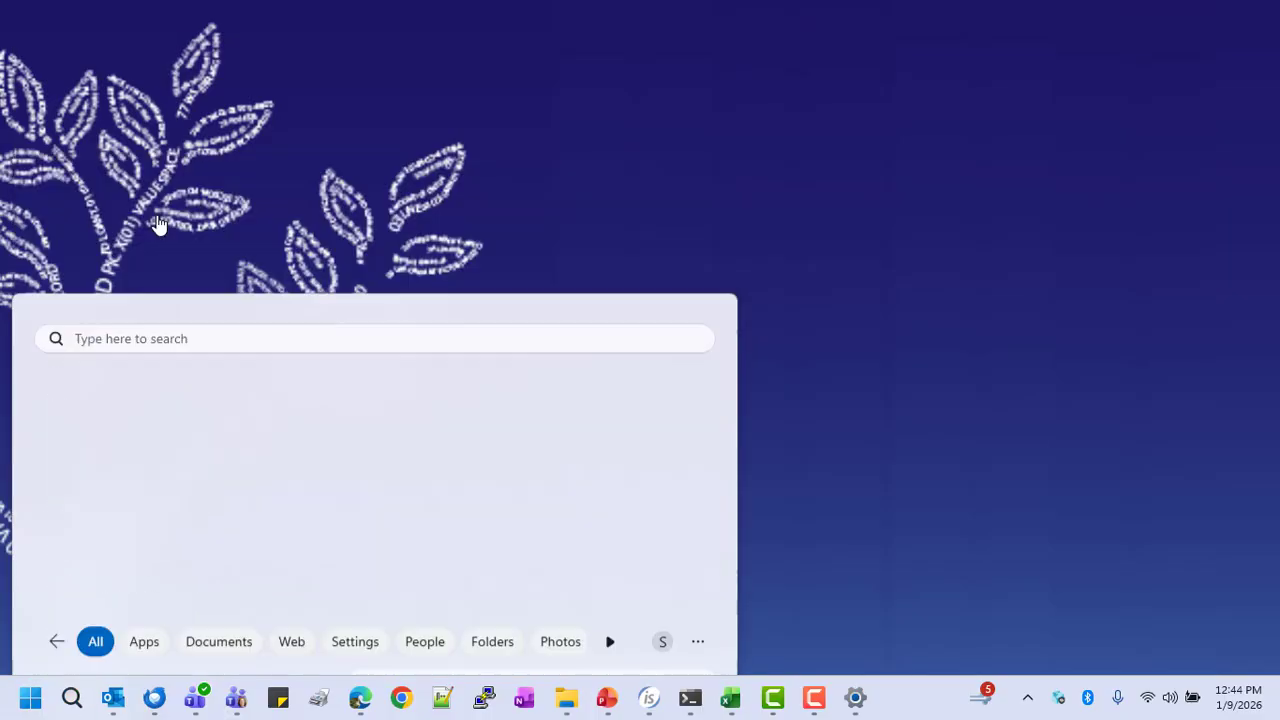
{"action": "left_click", "coordinate": [731, 710]}
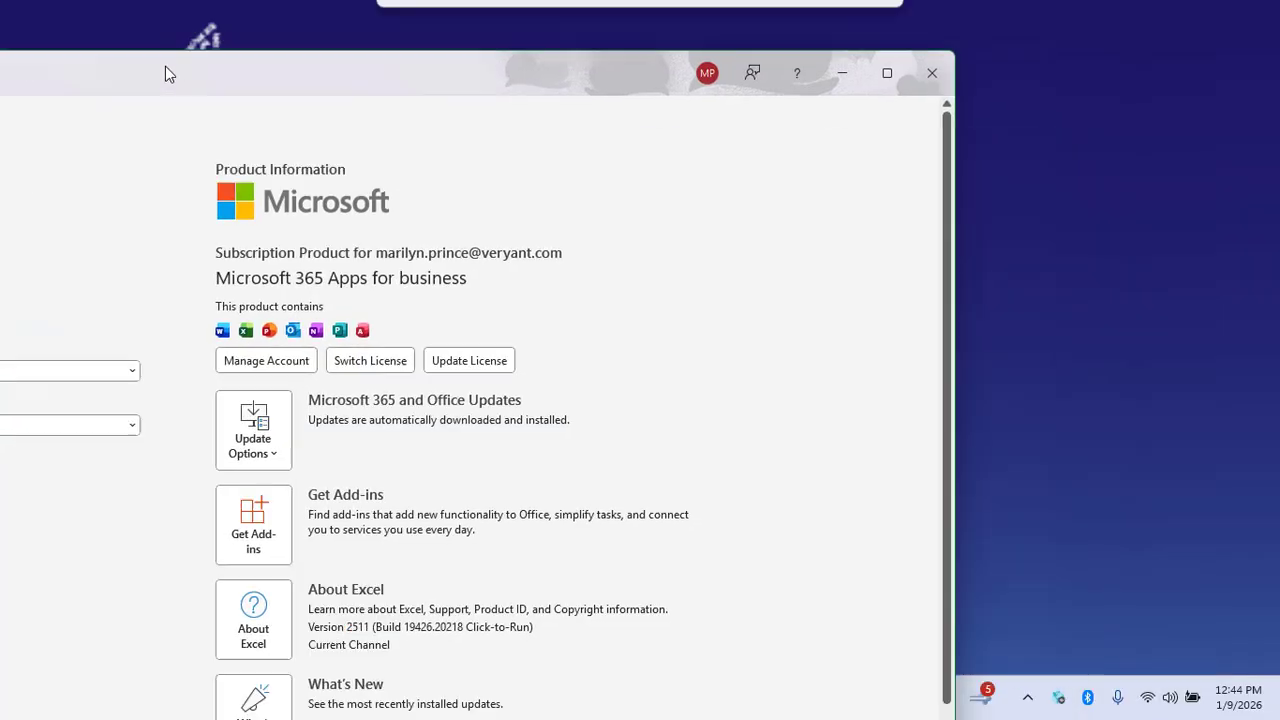
{"action": "left_click_drag", "start_coordinate": [165, 66], "coordinate": [399, 16]}
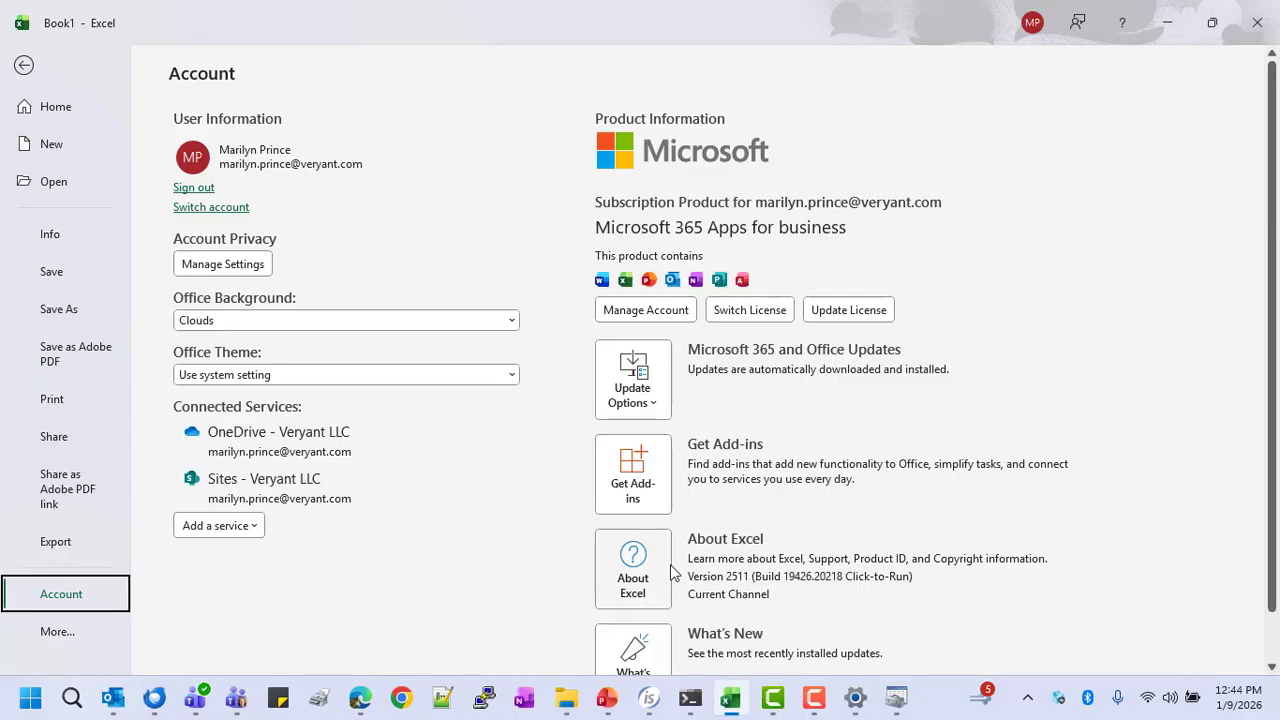
{"action": "left_click", "coordinate": [638, 578]}
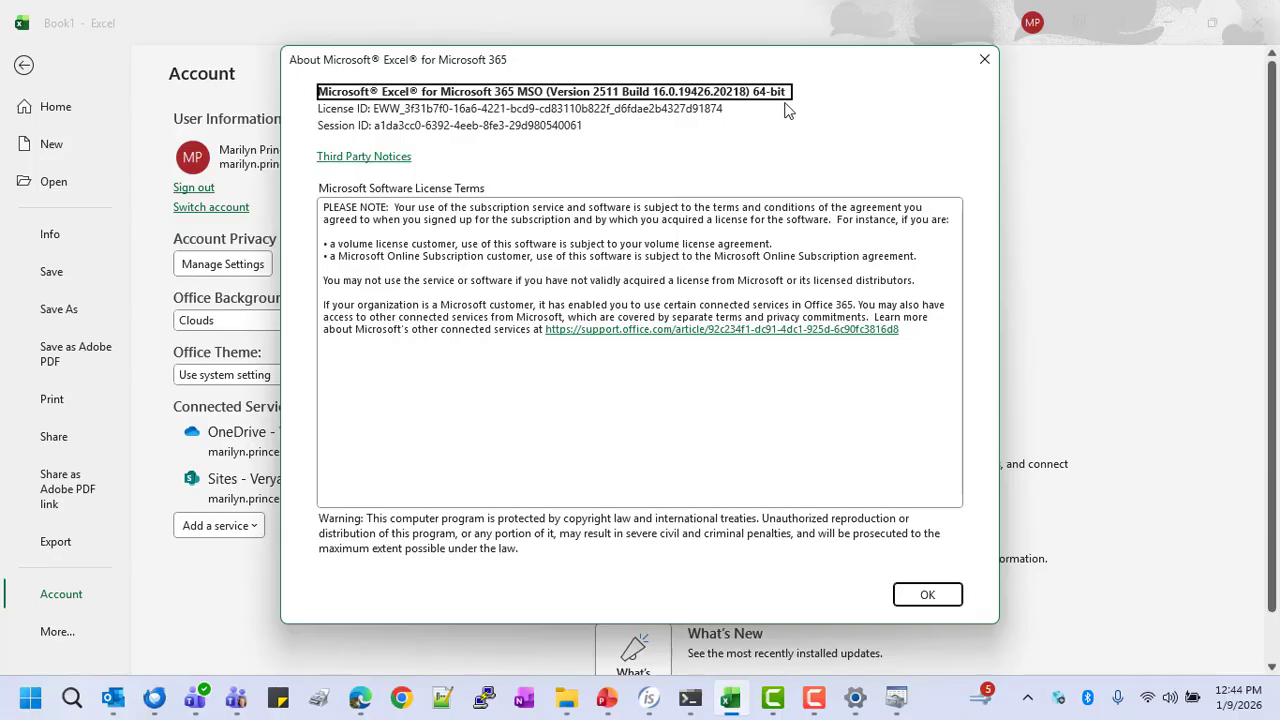
{"action": "left_click", "coordinate": [926, 598]}
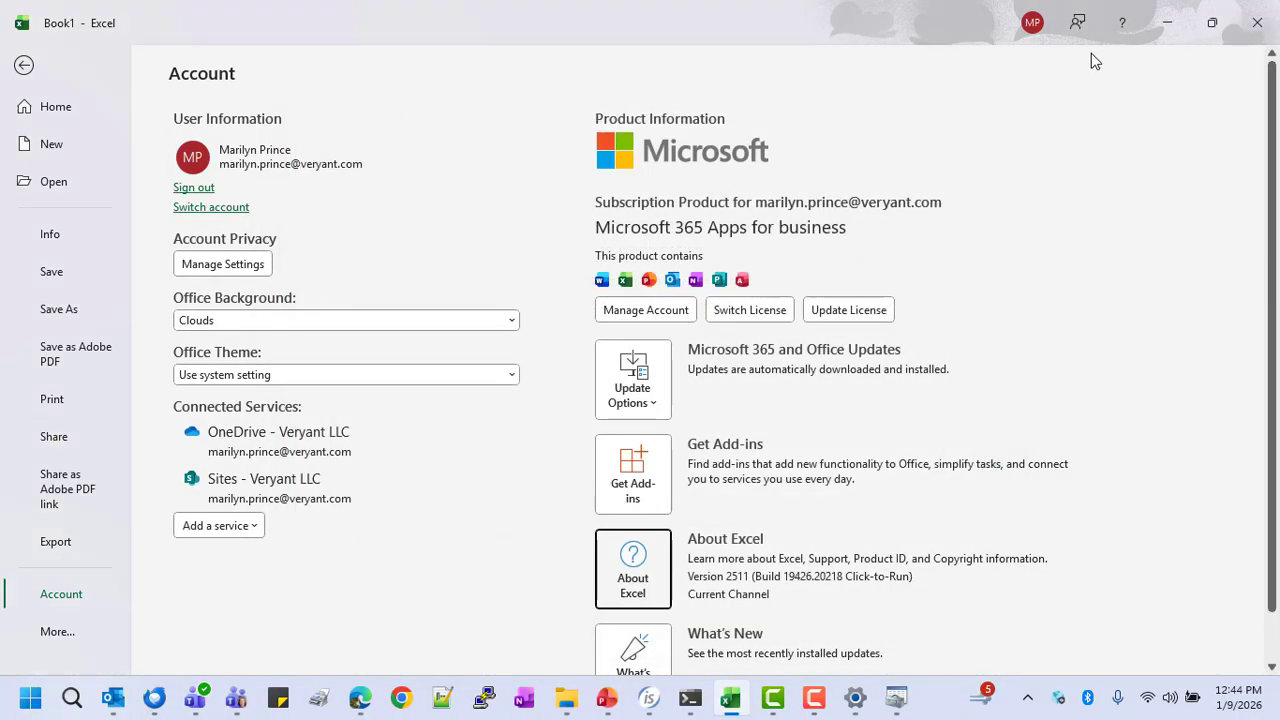
{"action": "left_click", "coordinate": [1166, 22]}
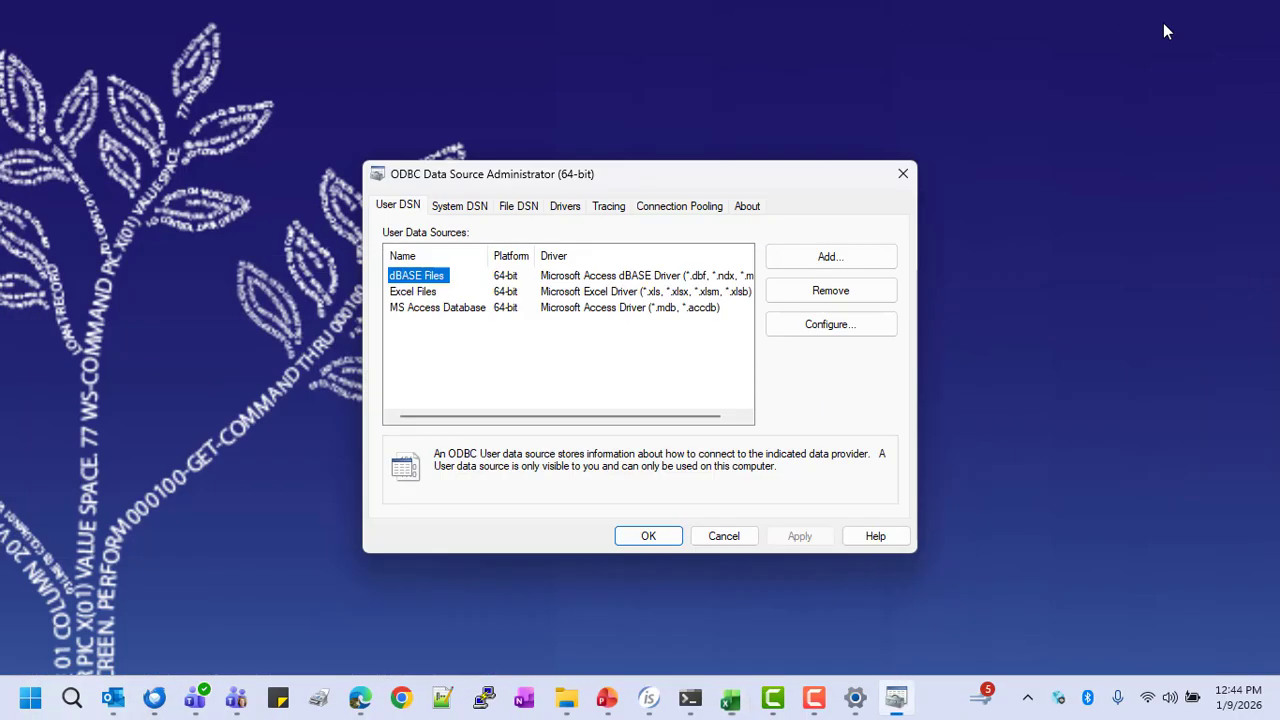
Add a user data source with the Veryant ODBC Driver for File Server and name it VideoTest.
{"action": "left_click", "coordinate": [803, 257]}
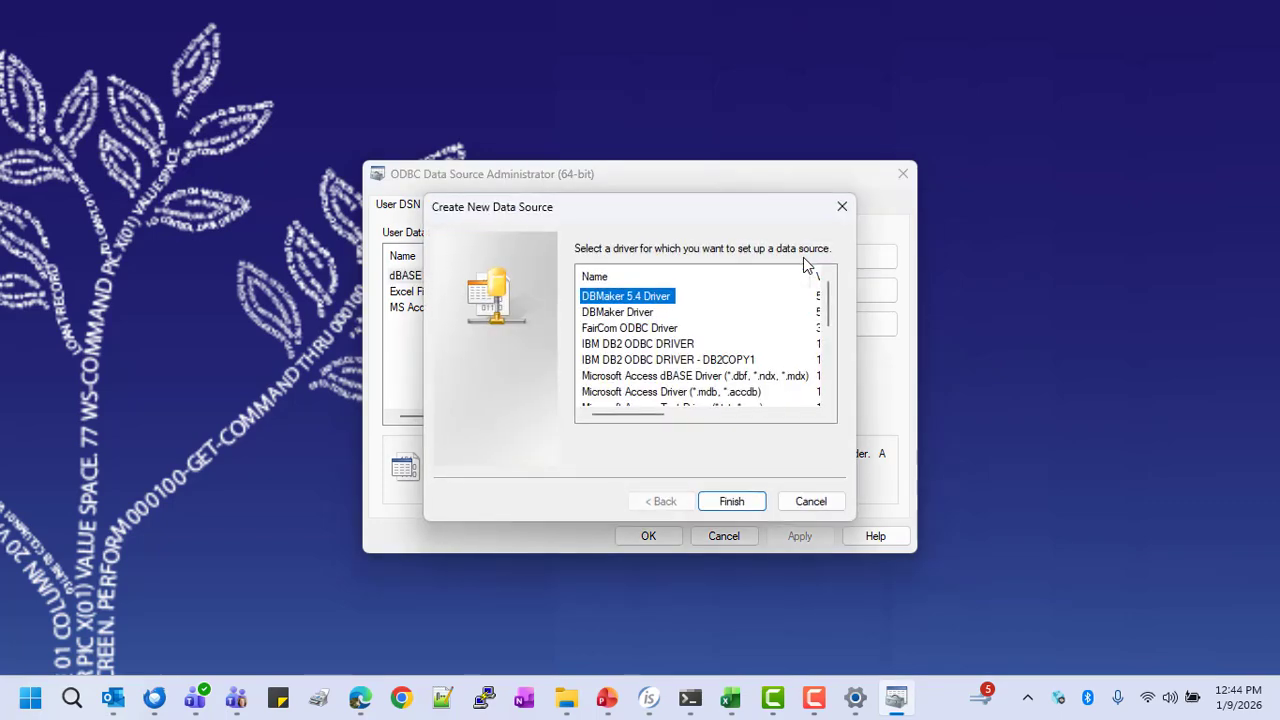
{"action": "scroll", "coordinate": [635, 380], "scroll_direction": "down", "scroll_amount": 5}
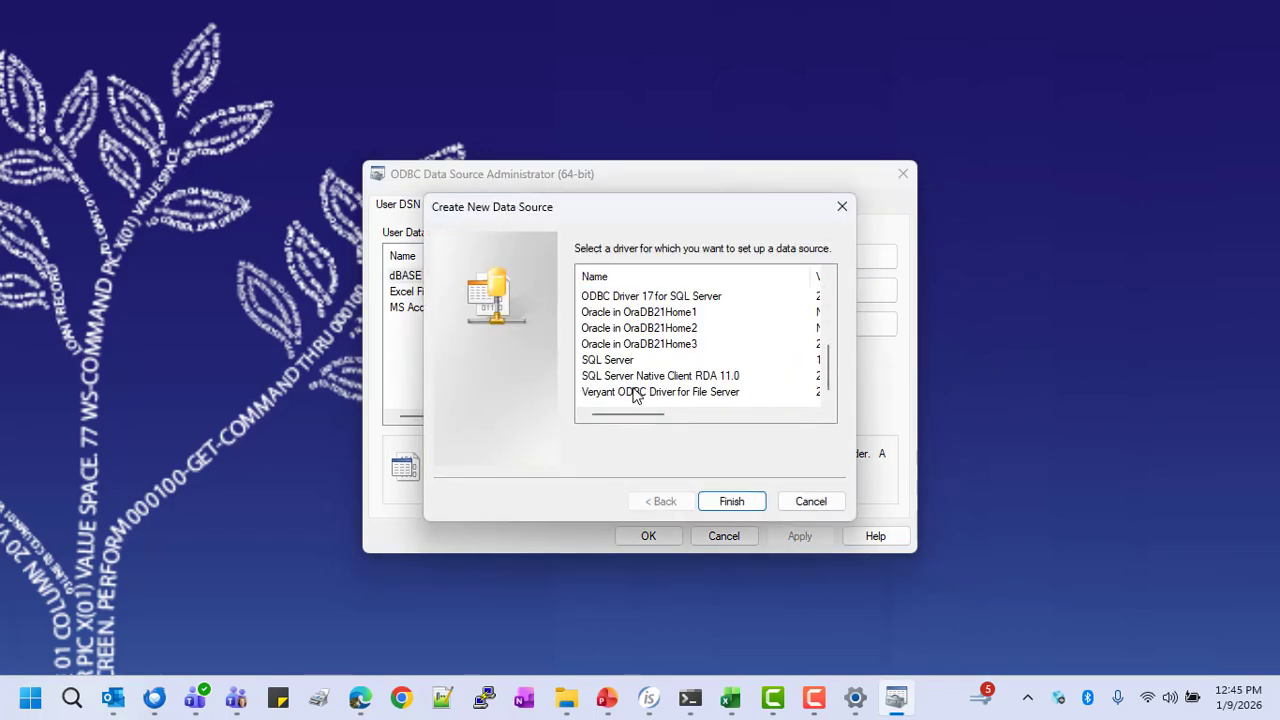
{"action": "left_click", "coordinate": [635, 392]}
{"action": "left_click", "coordinate": [729, 505]}
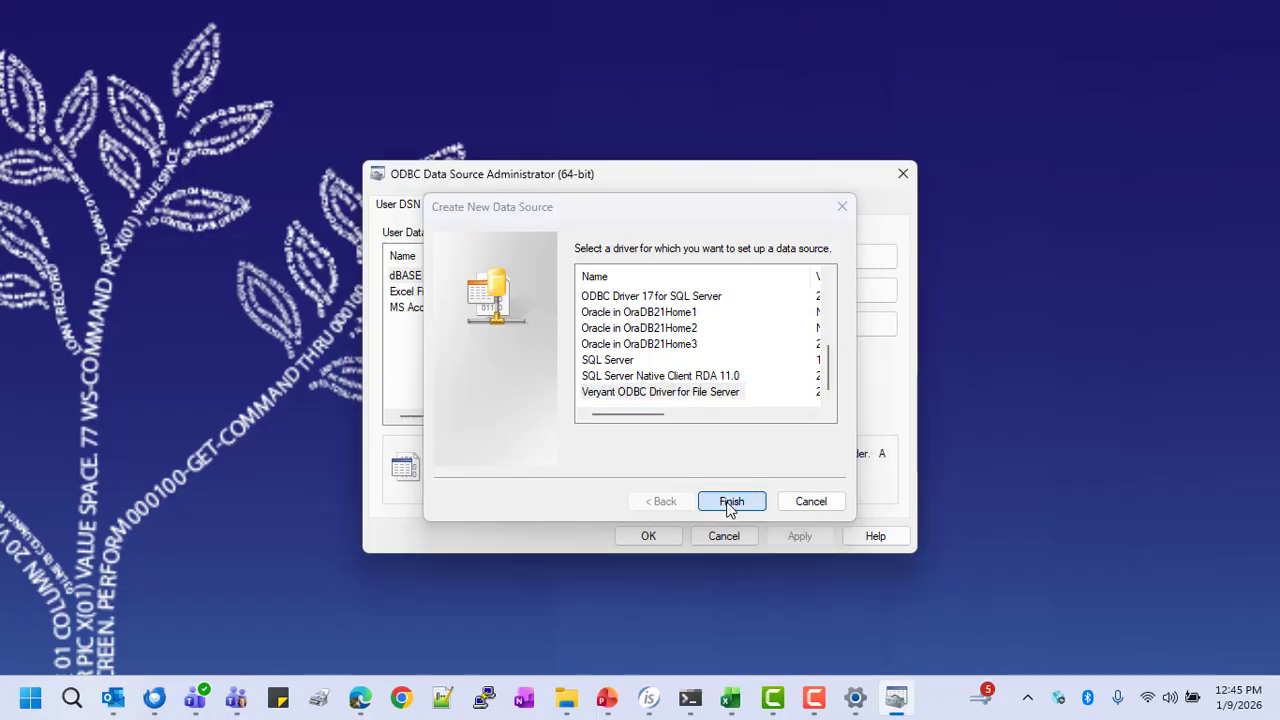
{"action": "type", "text": "VideoTest"}
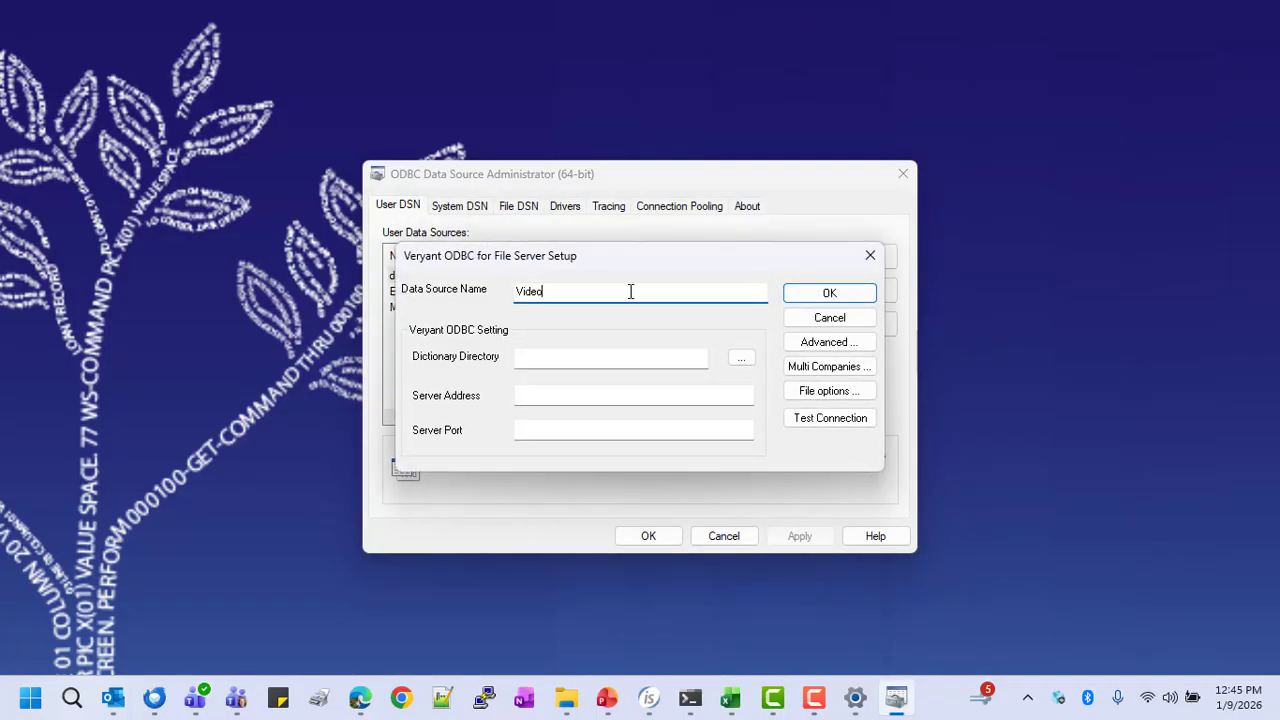
Choose fileindexed.xml from sample\io-performance as the data source's dictionary, and set the server address to localhost and port to 10997.
{"action": "left_click", "coordinate": [742, 360]}
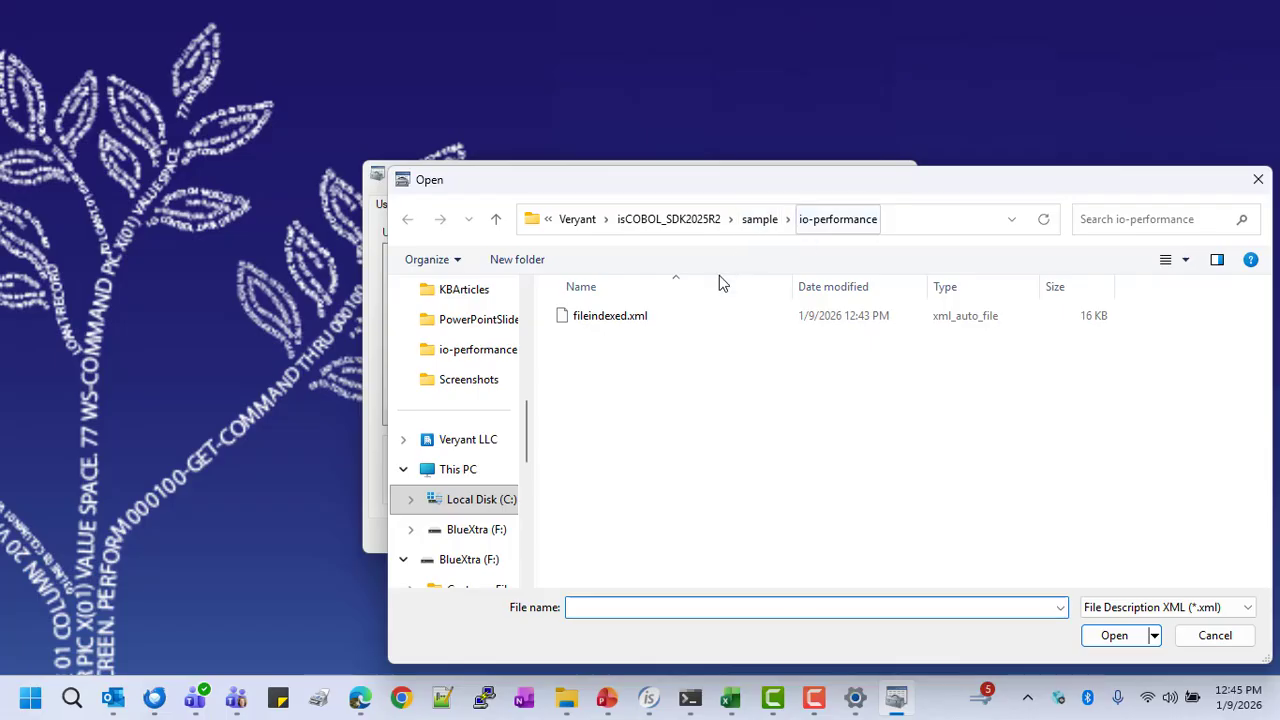
{"action": "double_click", "coordinate": [590, 318]}
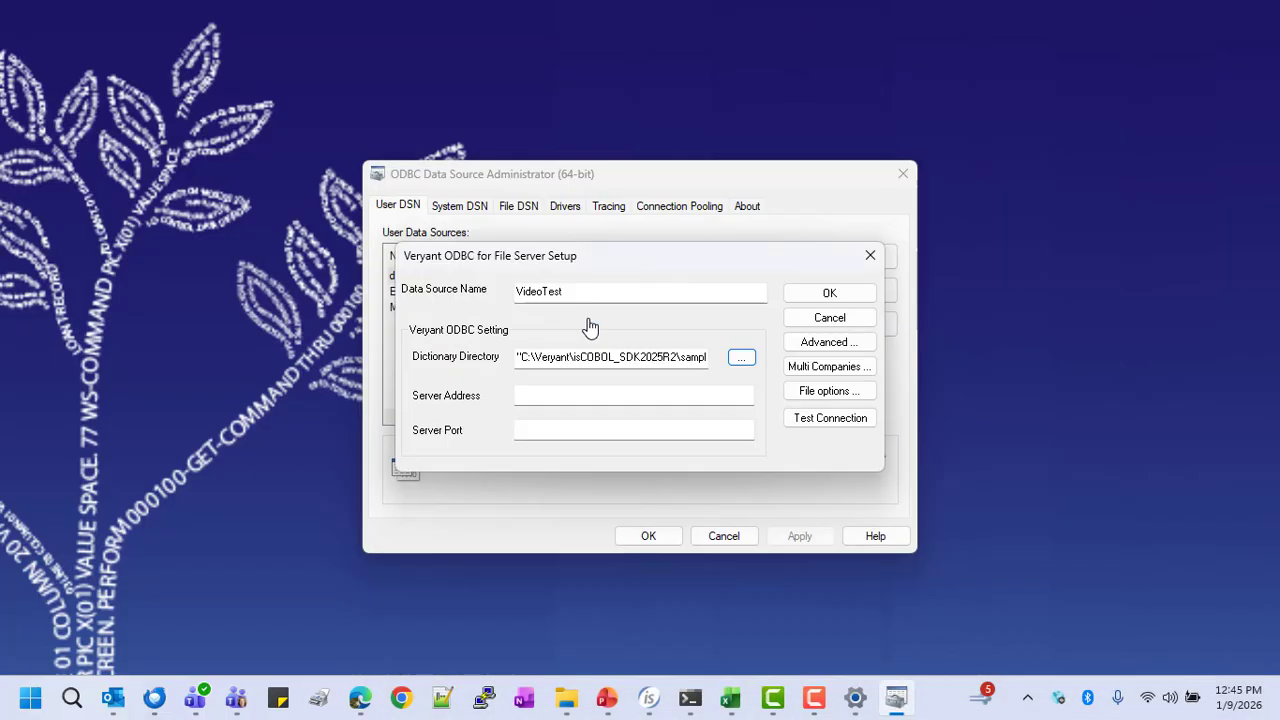
{"action": "left_click", "coordinate": [562, 394]}
{"action": "type", "text": "localhost"}
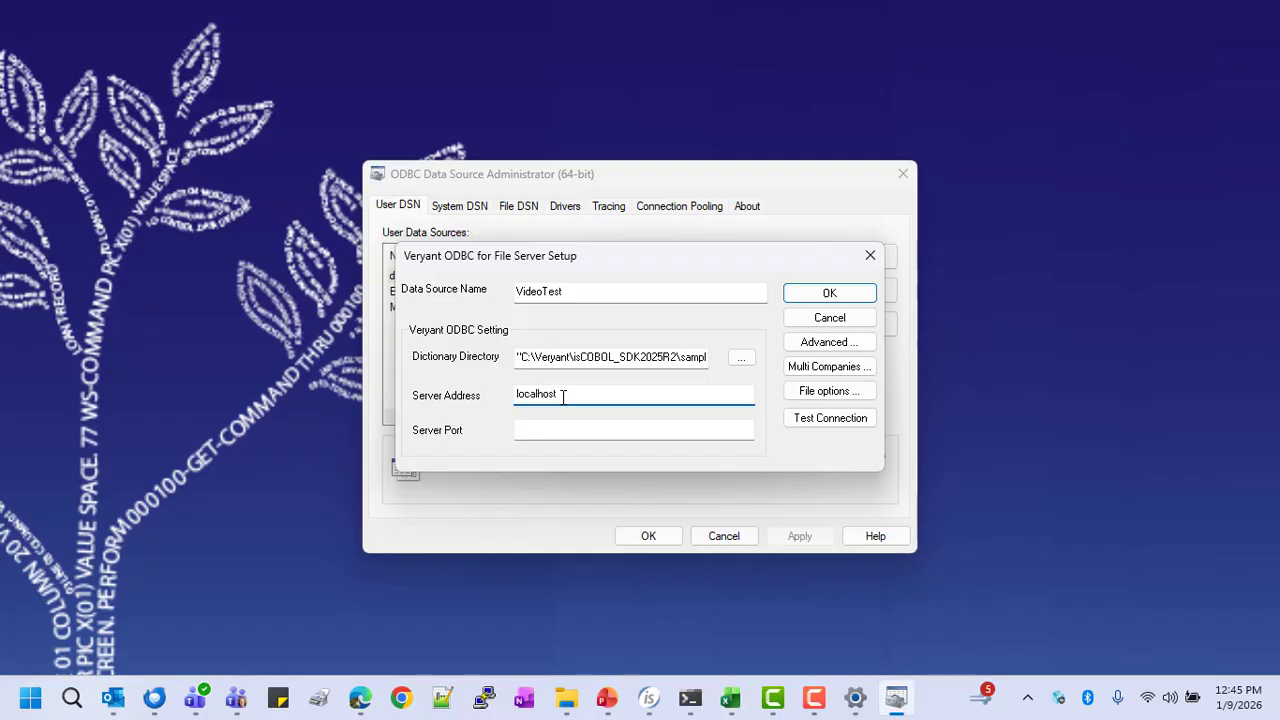
{"action": "key", "text": "Tab"}
{"action": "type", "text": "10997"}
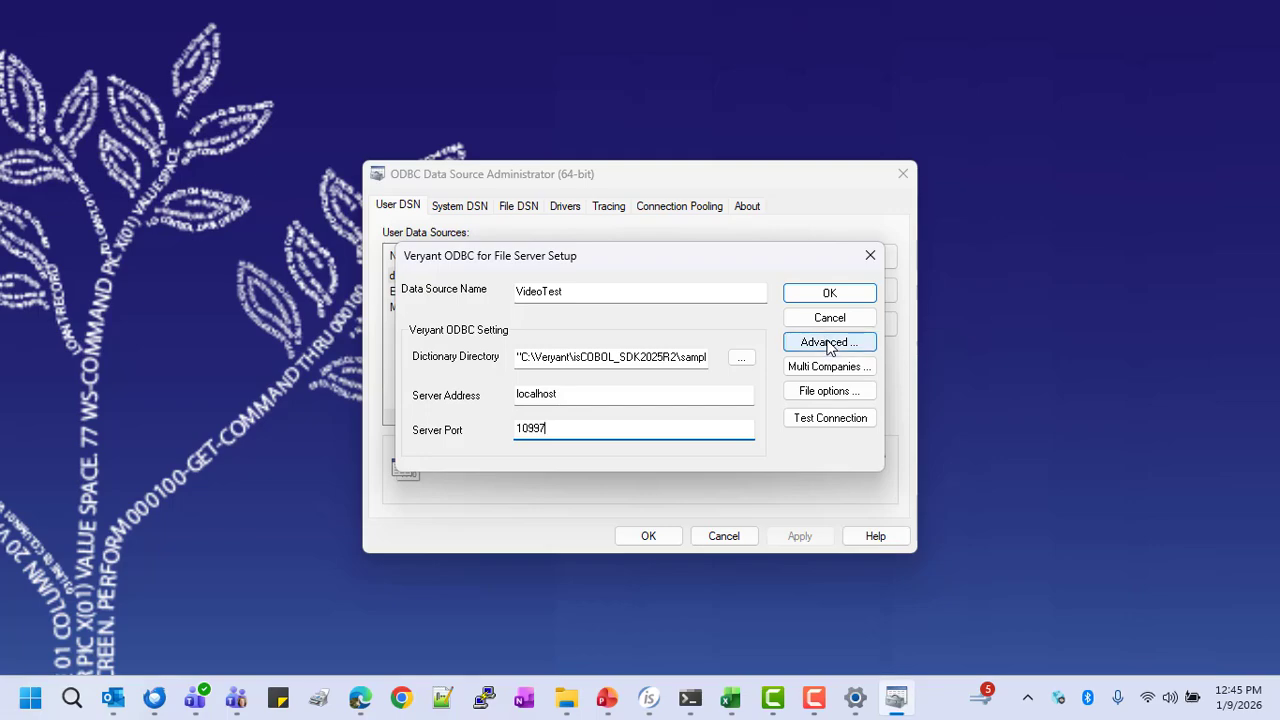
In the data source's advanced options, set the file prefix to C:\Veryant\isCOBOL_SDK2025R2\sample\io-performance, copied from the terminal prompt.
{"action": "left_click", "coordinate": [827, 344]}
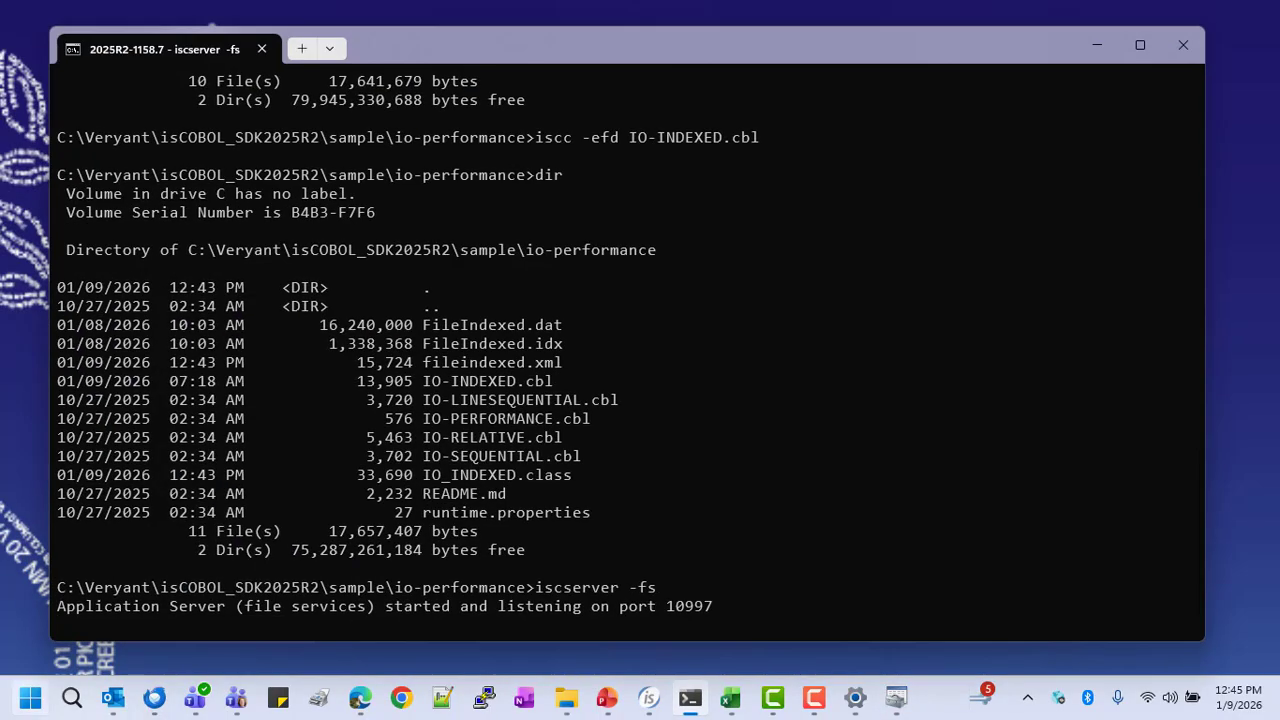
{"action": "left_click_drag", "start_coordinate": [57, 589], "coordinate": [527, 592]}
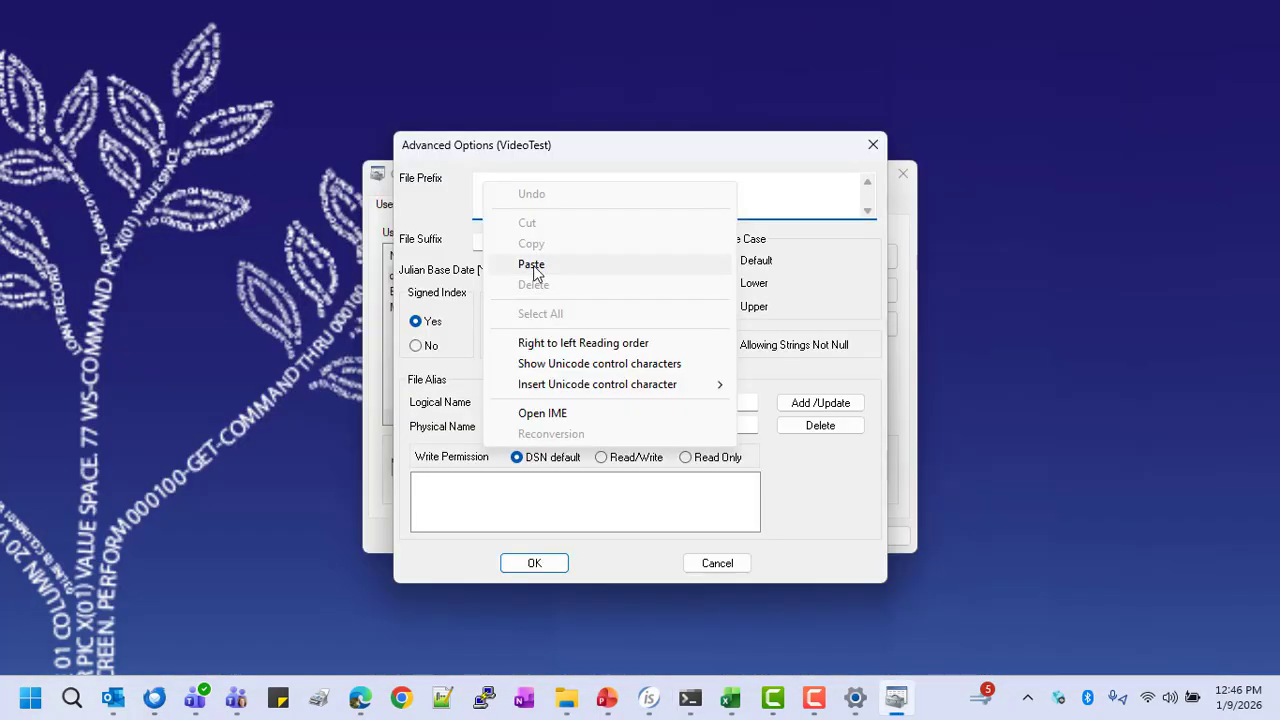
{"action": "left_click", "coordinate": [535, 265]}
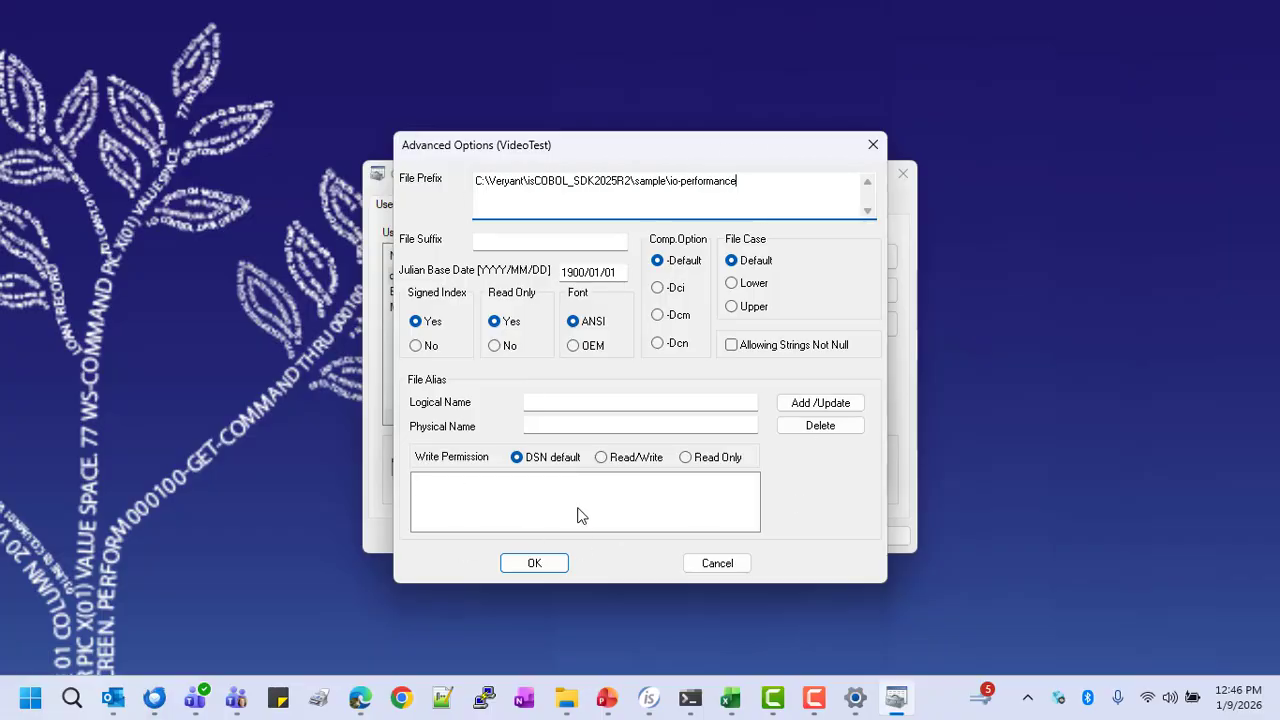
Accept the advanced options, test the VideoTest connection, and save the data source, closing the ODBC administrator.
{"action": "left_click", "coordinate": [540, 563]}
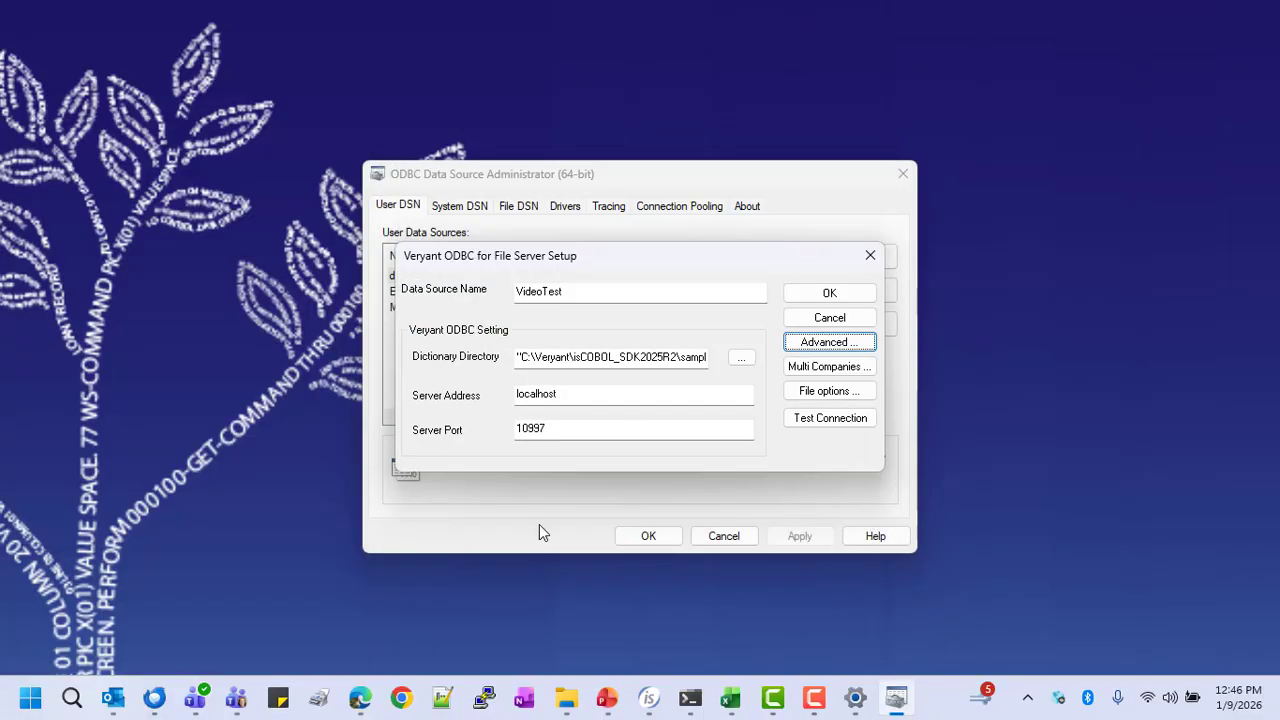
{"action": "left_click", "coordinate": [832, 417]}
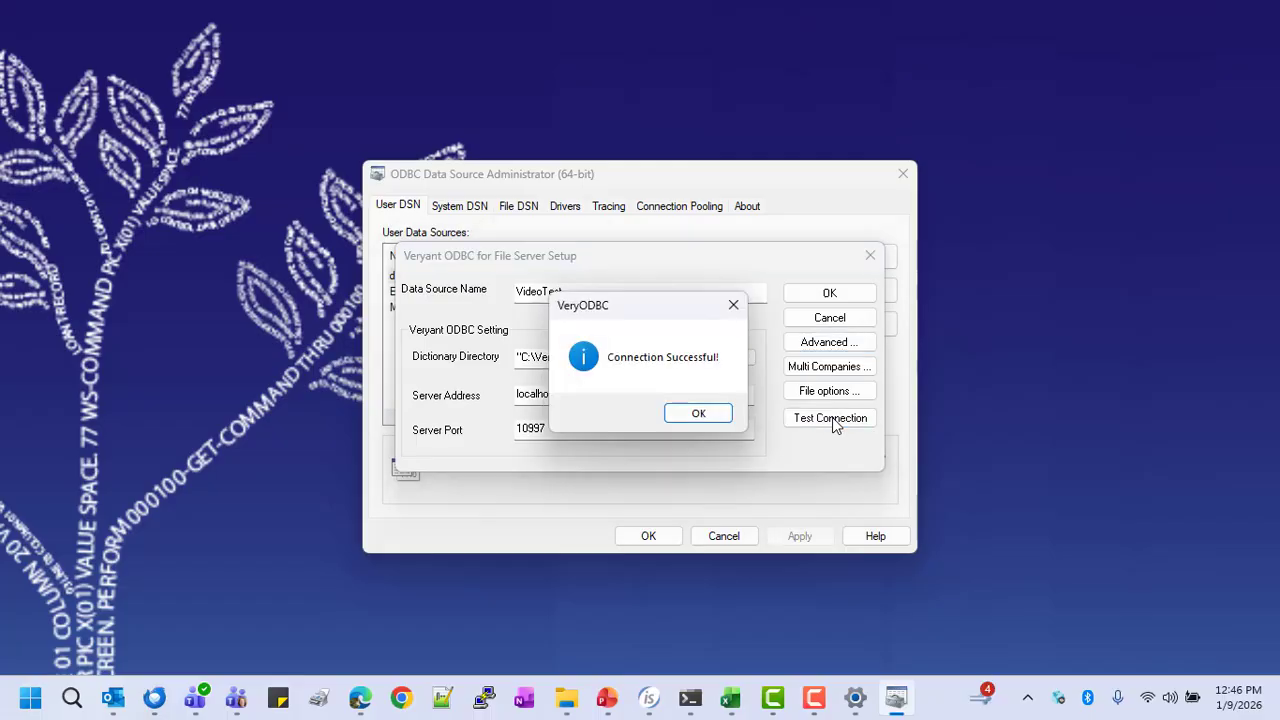
{"action": "left_click", "coordinate": [690, 418]}
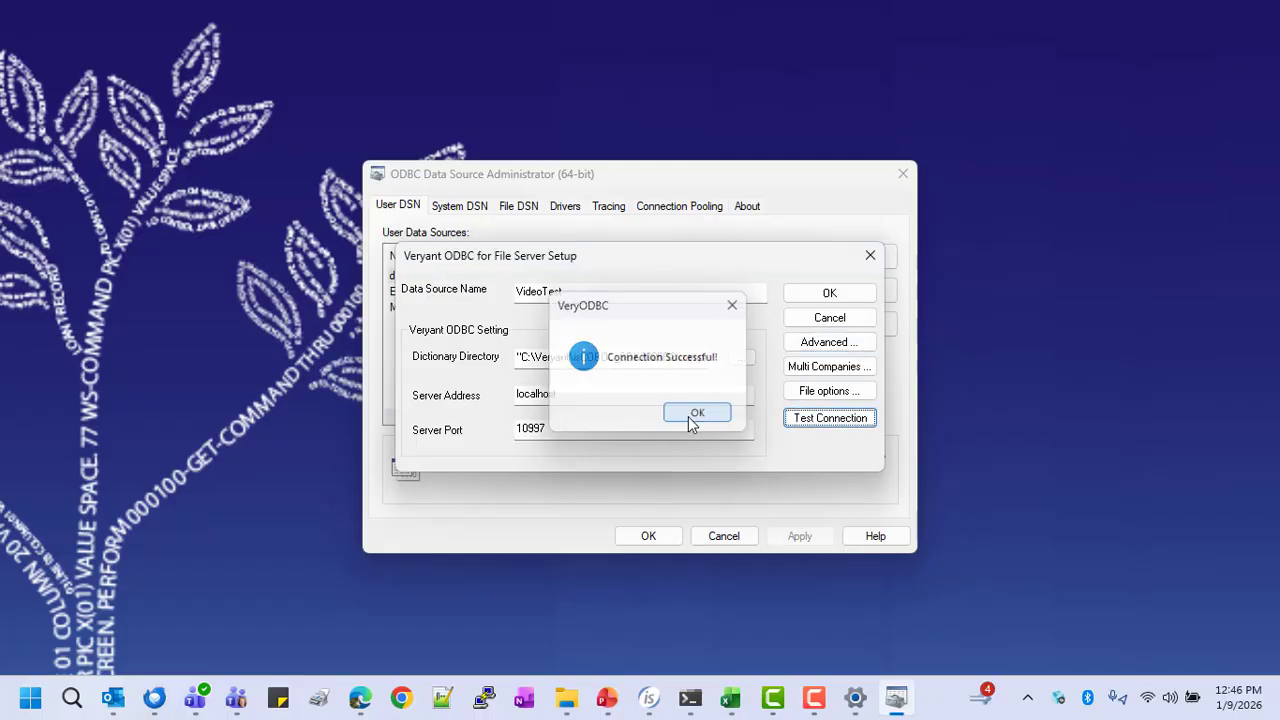
{"action": "left_click", "coordinate": [829, 295]}
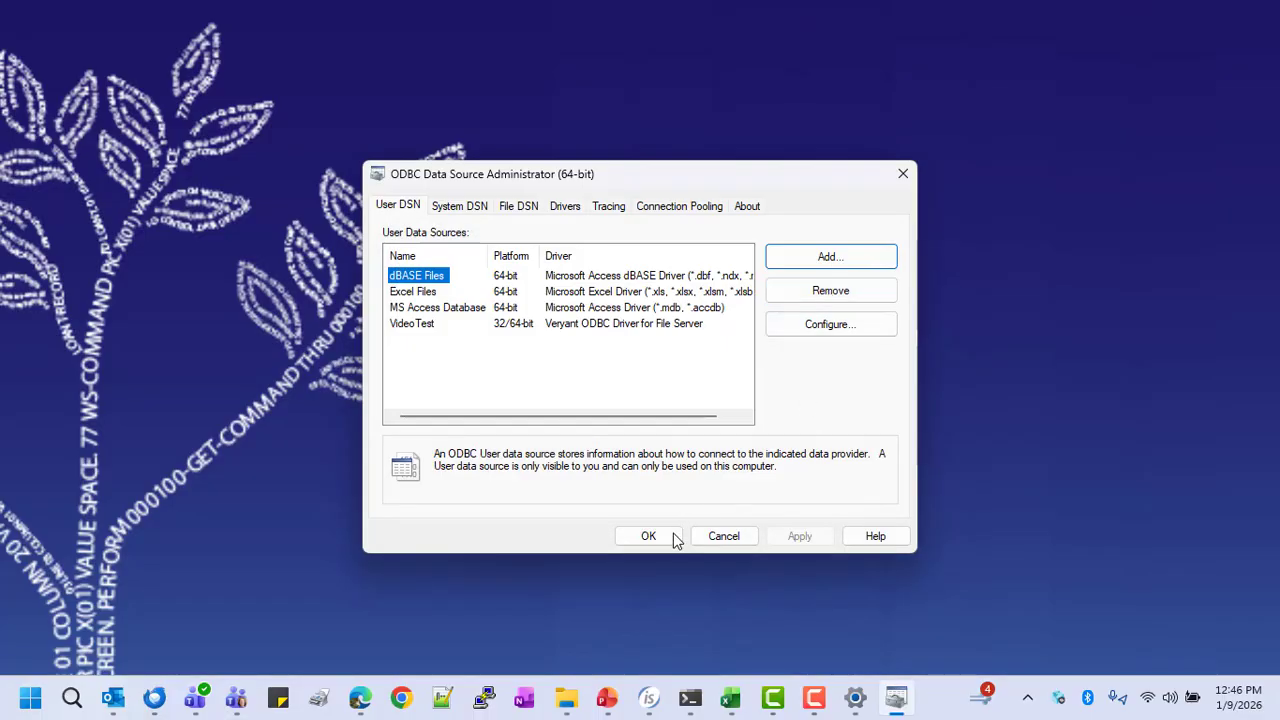
{"action": "left_click", "coordinate": [660, 536]}
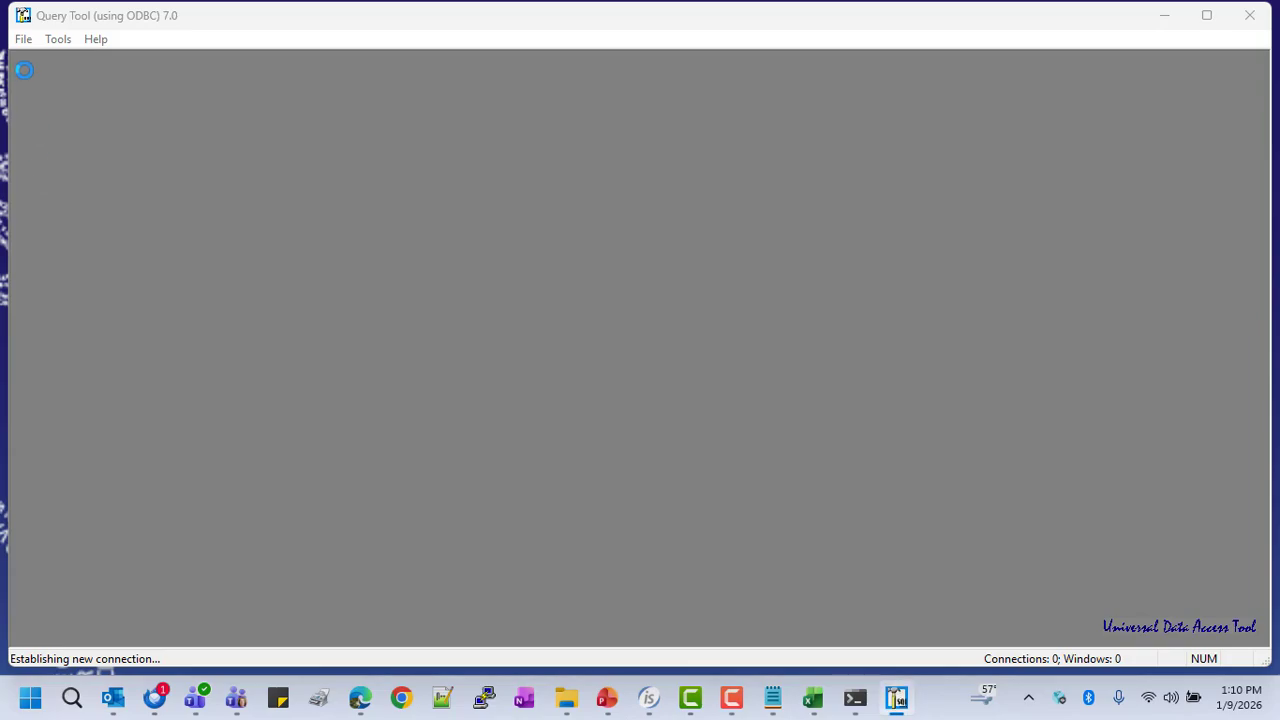
In Query Tool, connect to the VideoTest machine data source, query the FILEINDEXED table's records, and minimize the window.
{"action": "left_click", "coordinate": [155, 60]}
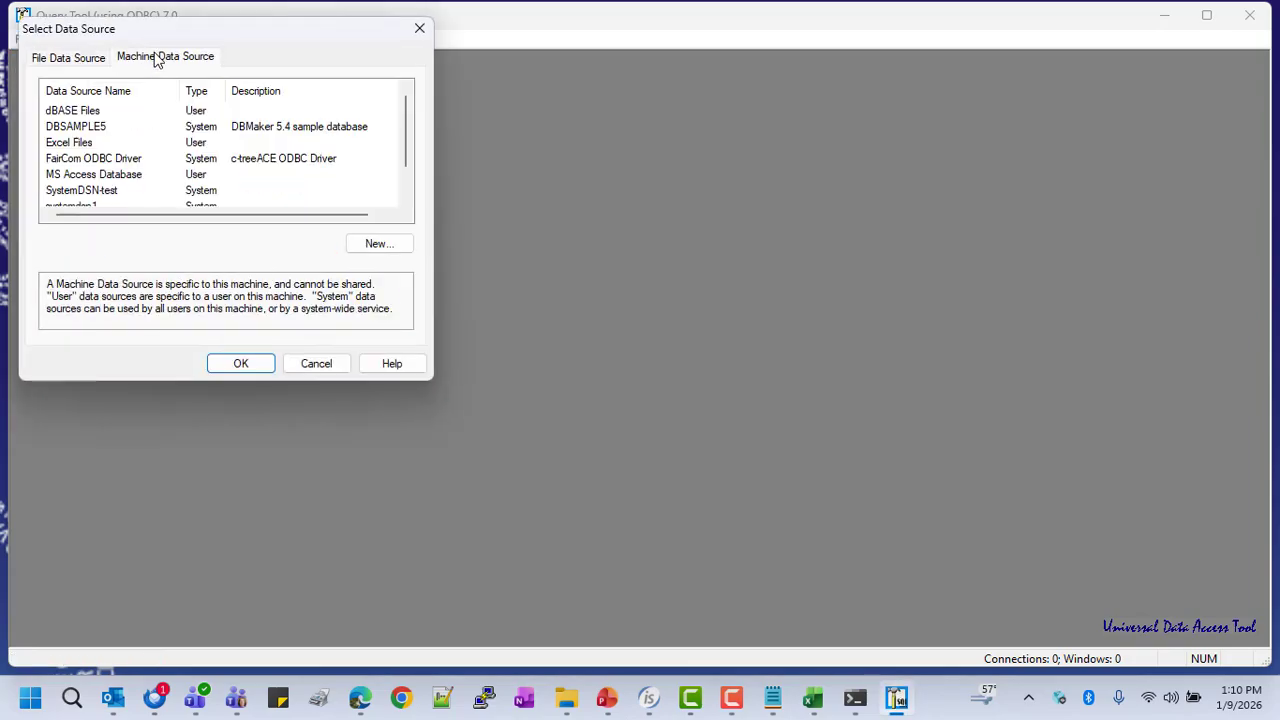
{"action": "scroll", "coordinate": [106, 178], "scroll_direction": "down", "scroll_amount": 1}
{"action": "double_click", "coordinate": [89, 191]}
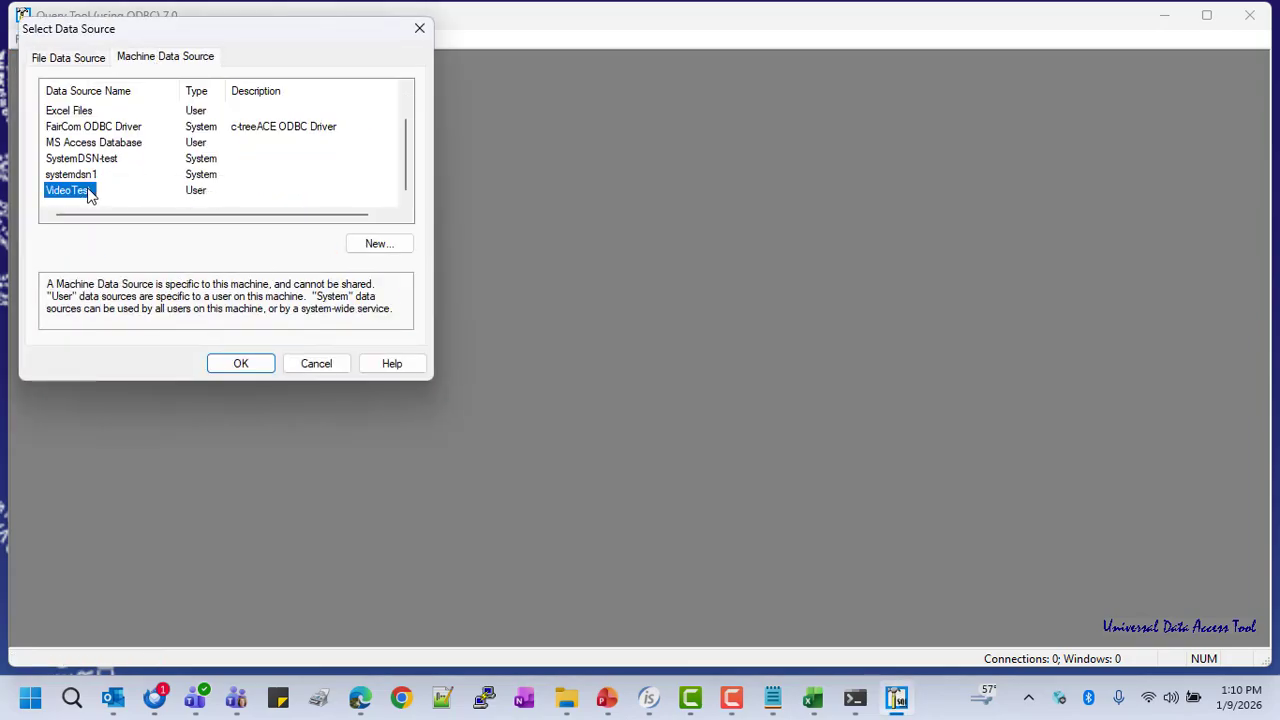
{"action": "left_click", "coordinate": [21, 102]}
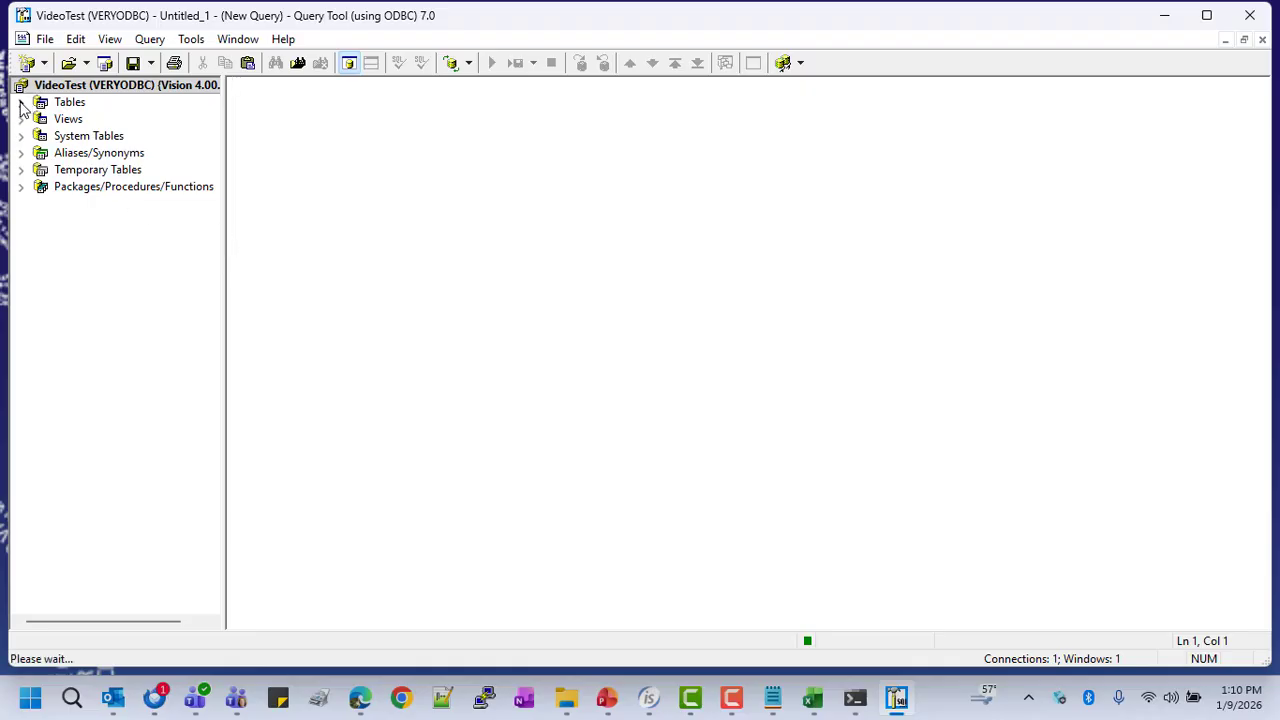
{"action": "double_click", "coordinate": [107, 120]}
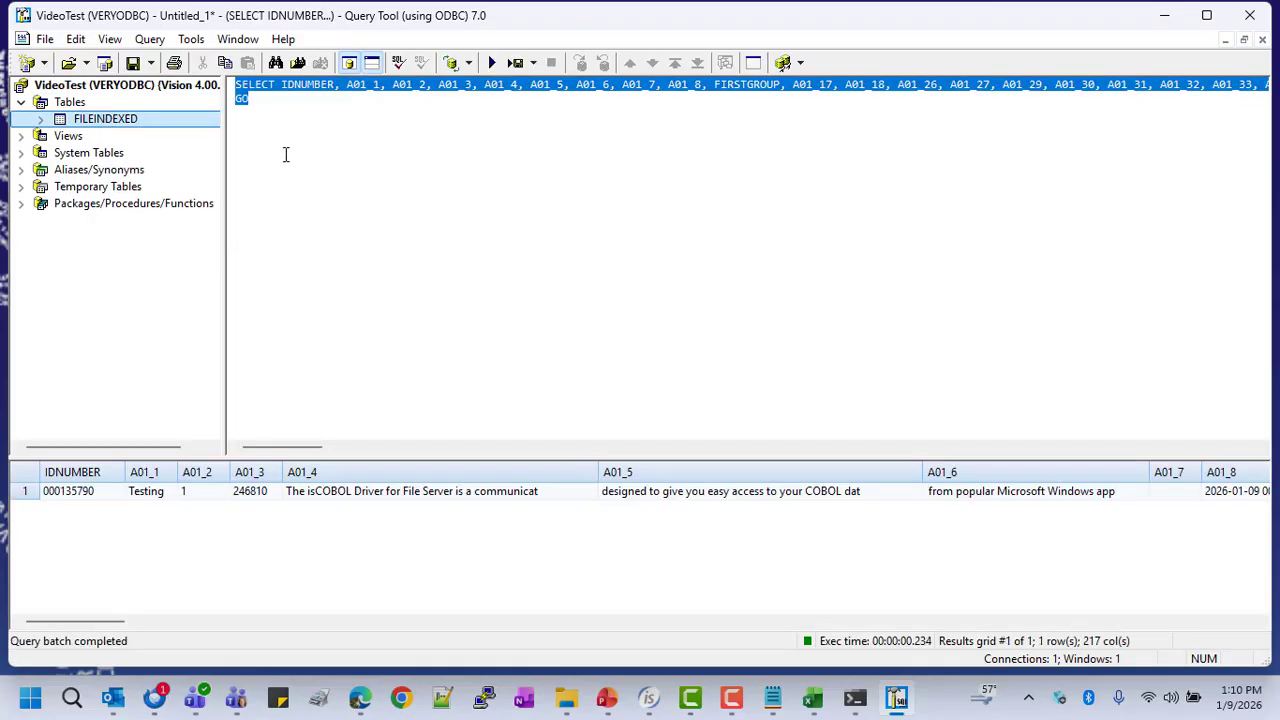
{"action": "left_click", "coordinate": [1164, 15]}
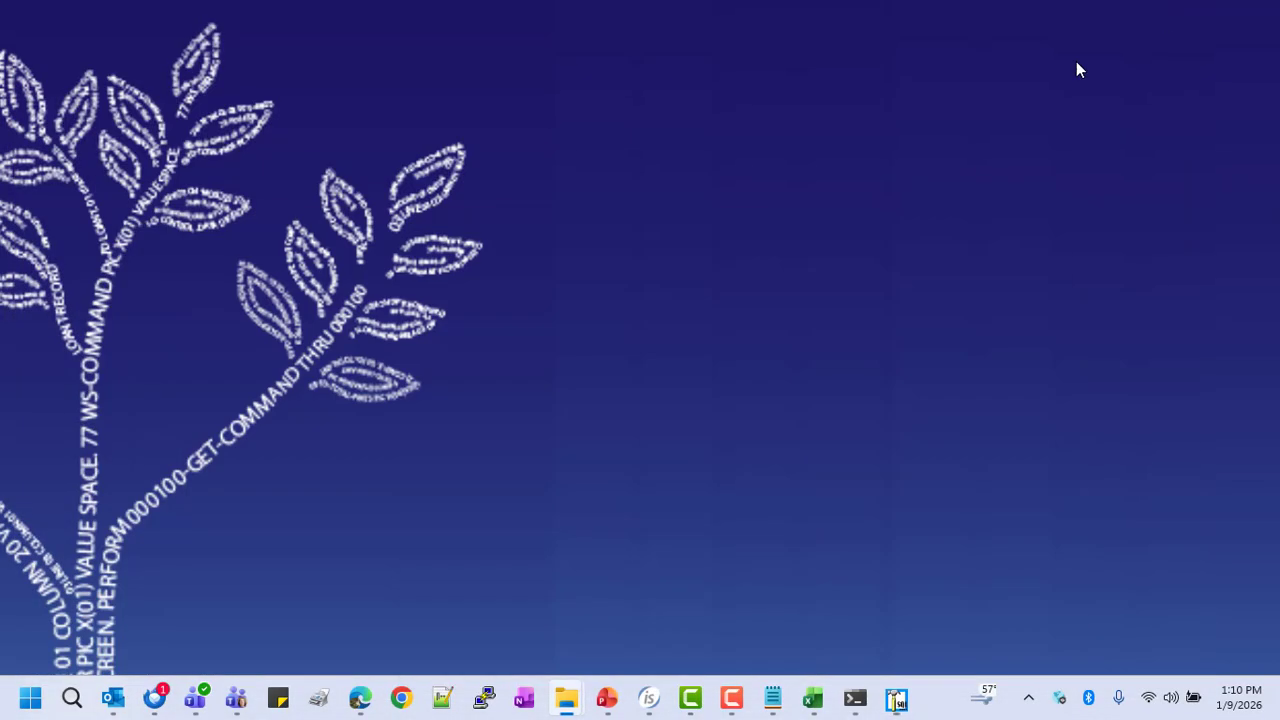
Switch to the blank Excel workbook and start a data import from ODBC with VideoTest as the data source name.
{"action": "left_click", "coordinate": [813, 697]}
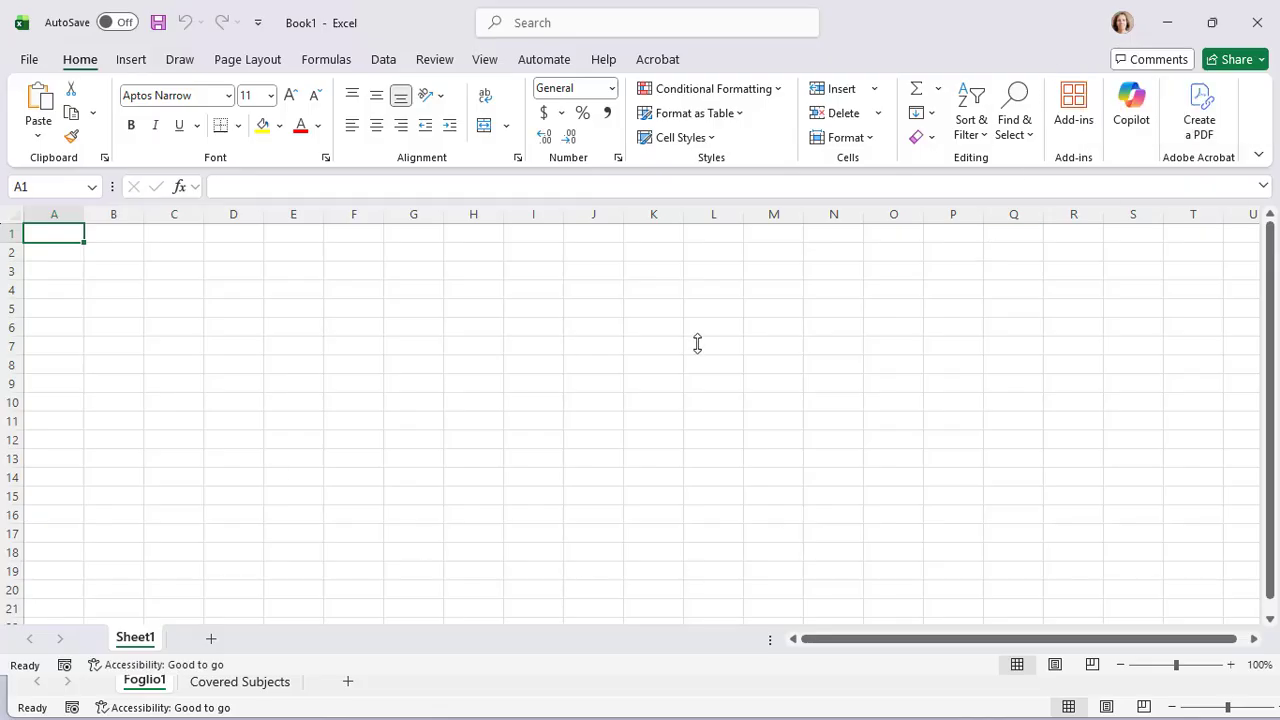
{"action": "left_click", "coordinate": [385, 60]}
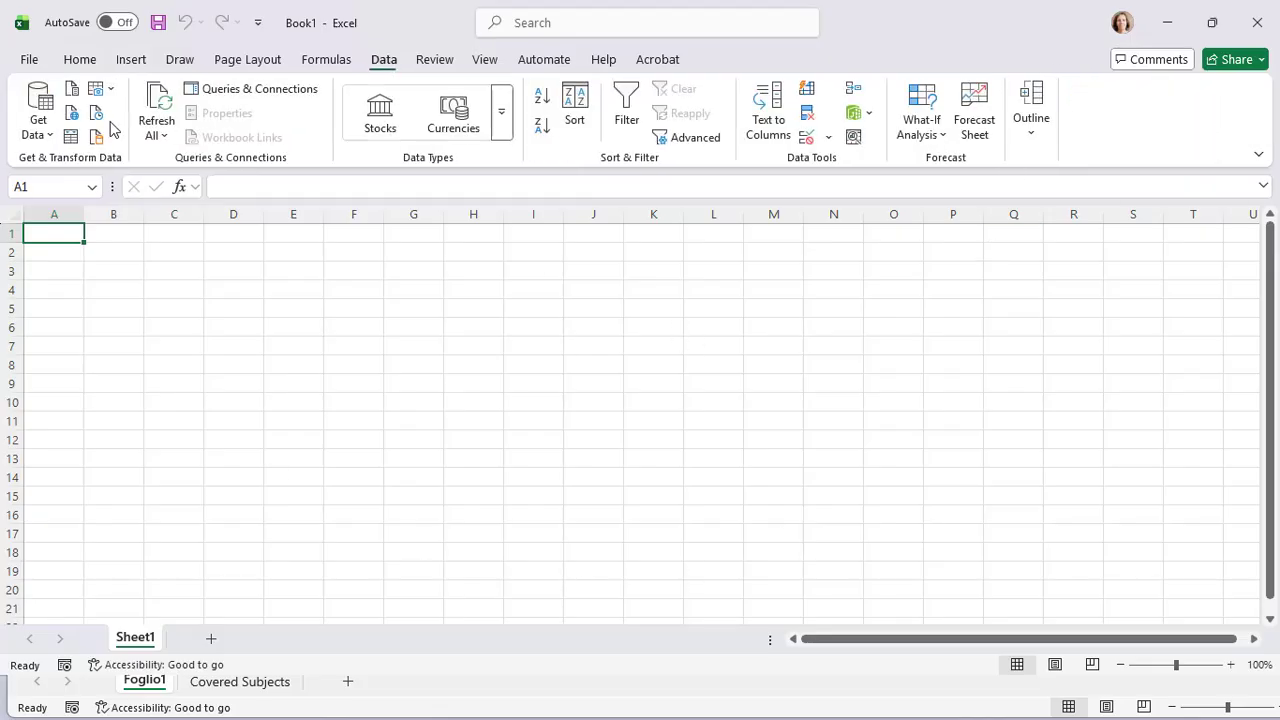
{"action": "left_click", "coordinate": [47, 141]}
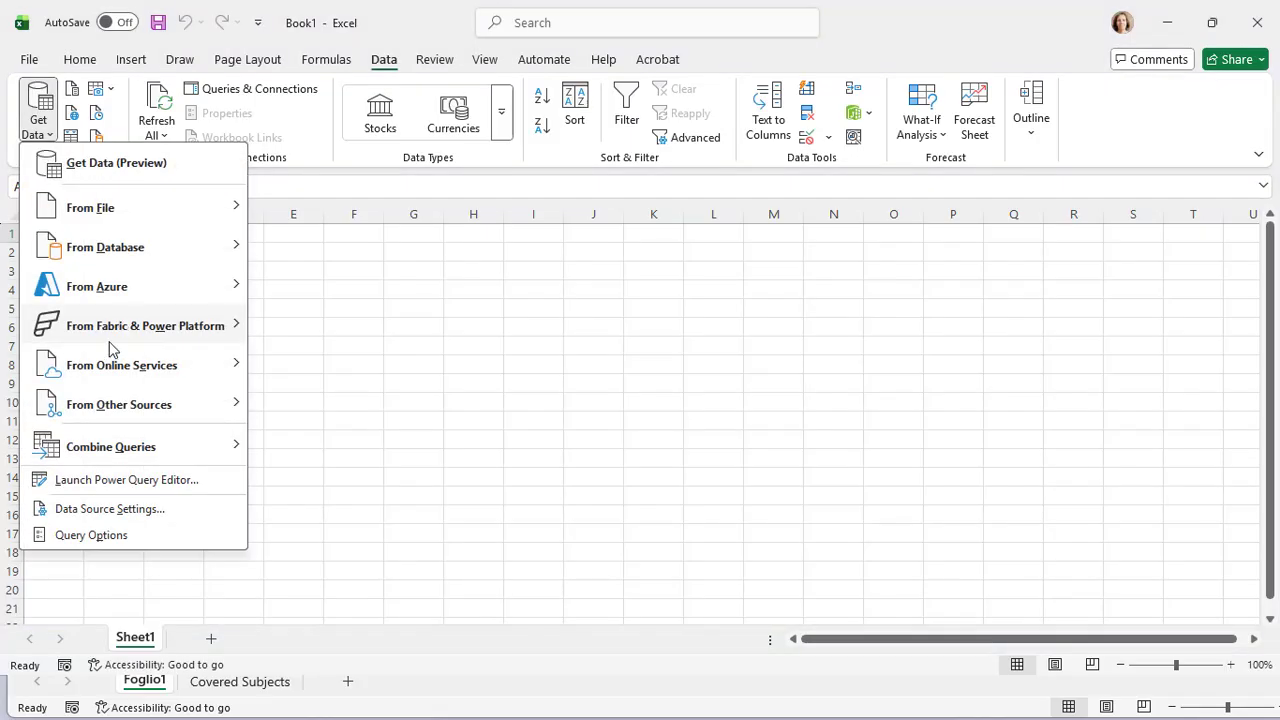
{"action": "mouse_move", "coordinate": [117, 410]}
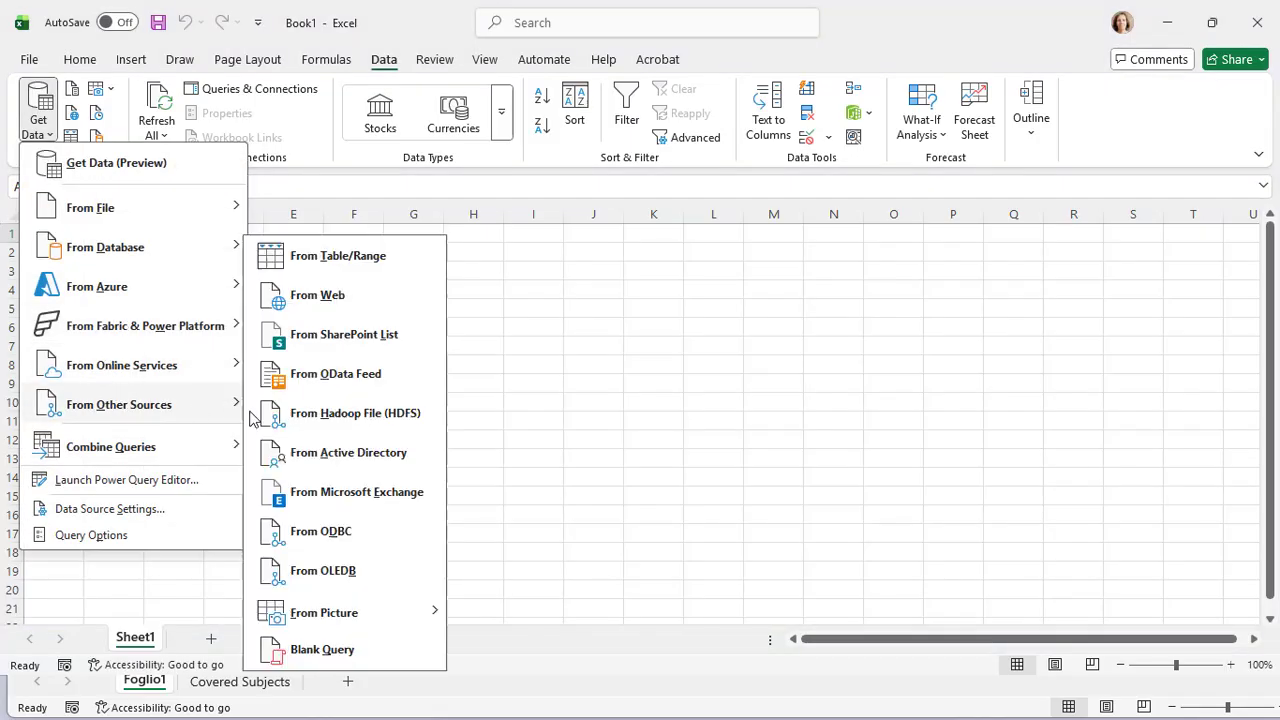
{"action": "left_click", "coordinate": [318, 533]}
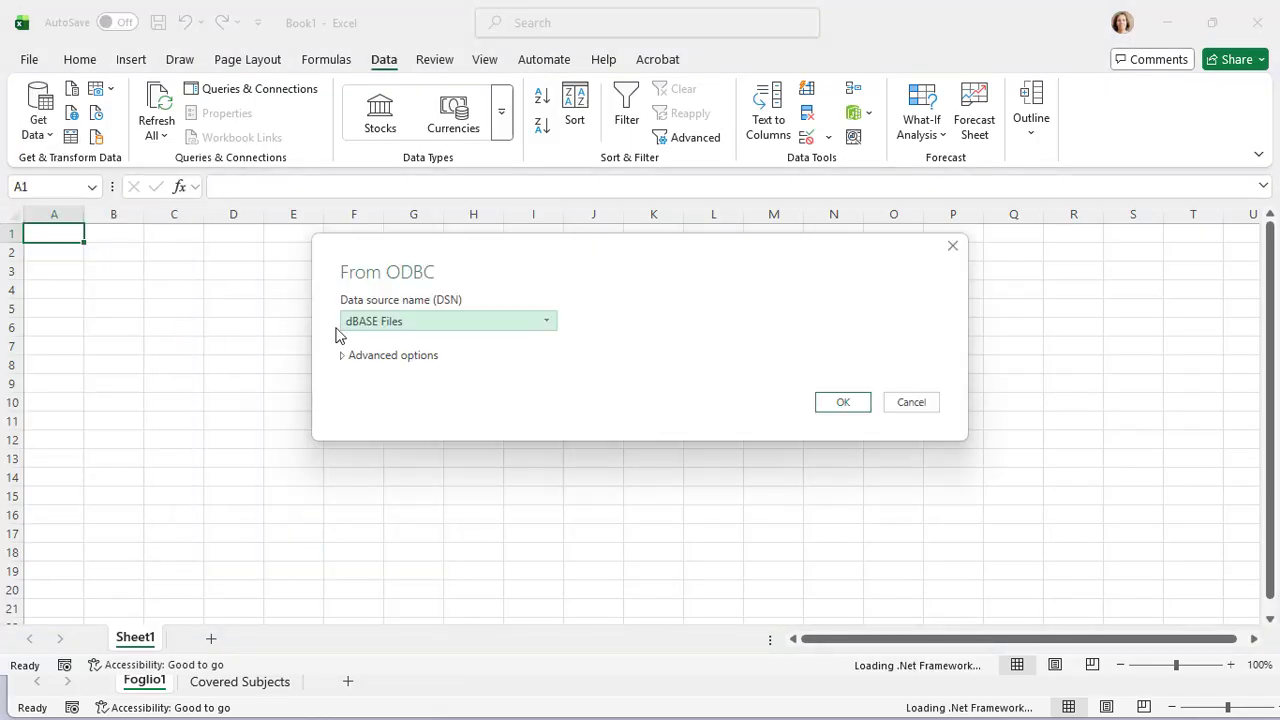
{"action": "left_click", "coordinate": [418, 322]}
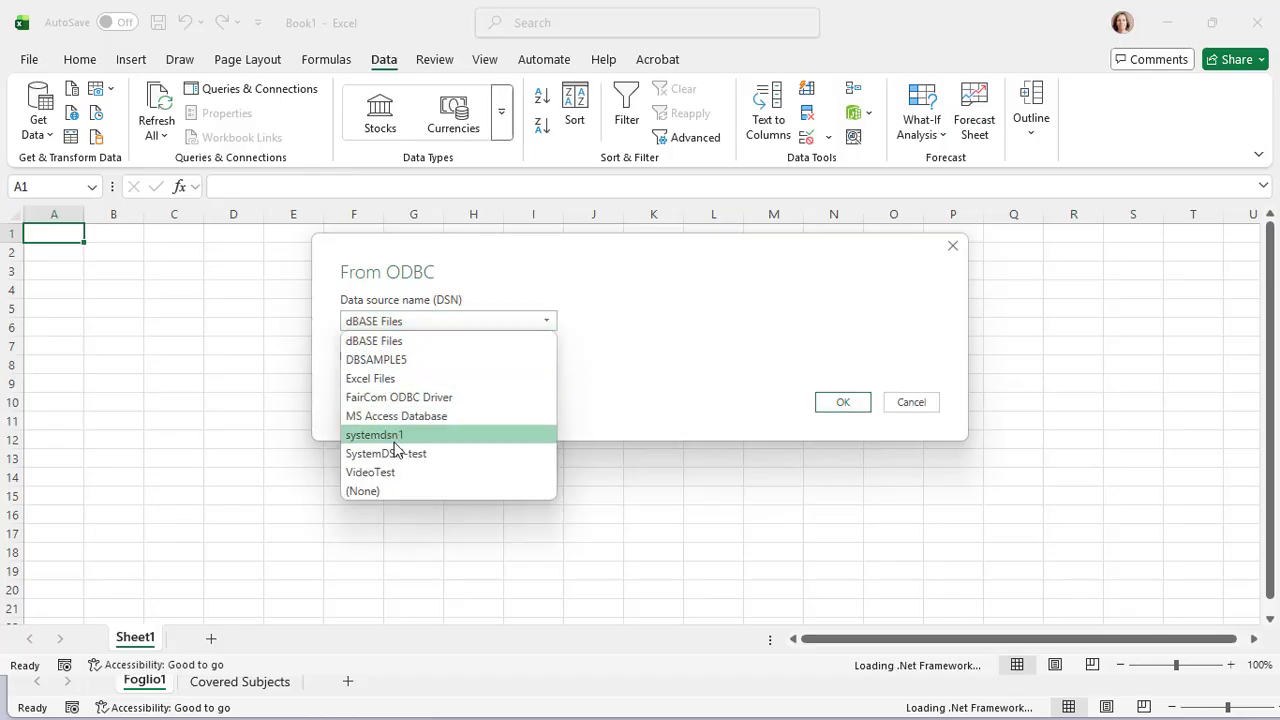
{"action": "left_click", "coordinate": [382, 472]}
Add the SQL statement "select * from fileindexed;" in the import's advanced options and load the query result into the workbook.
{"action": "left_click", "coordinate": [370, 357]}
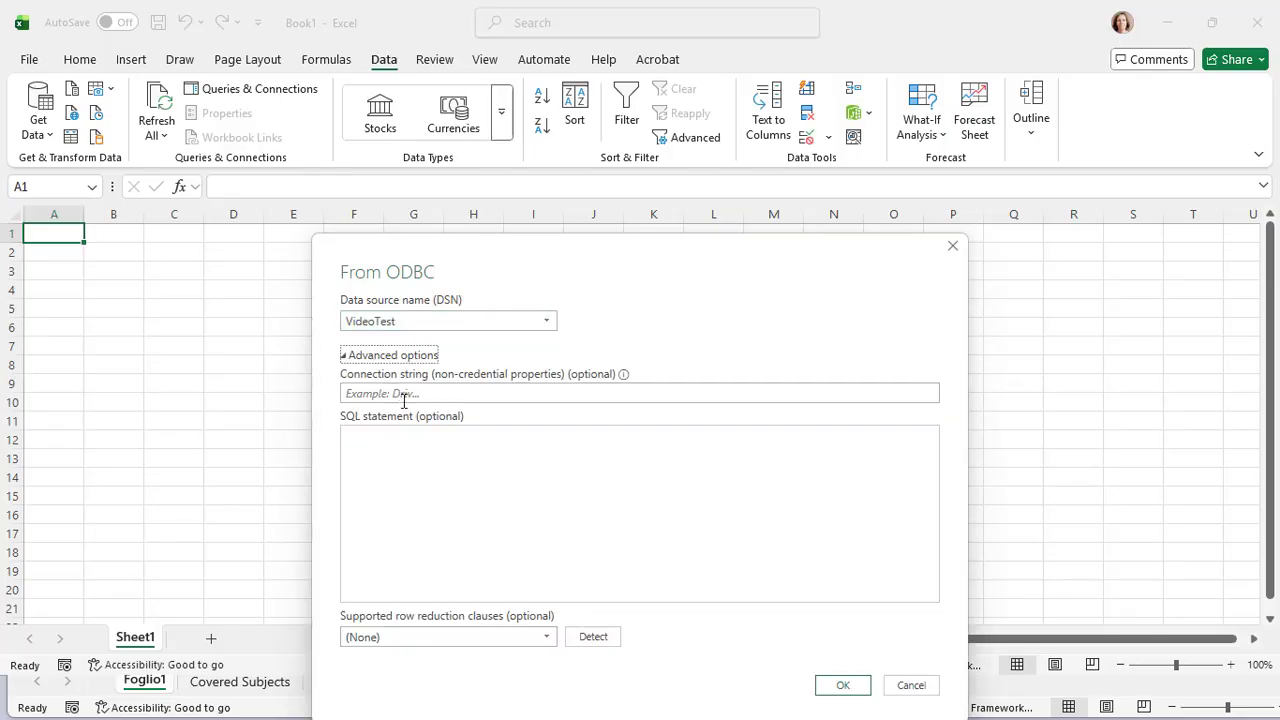
{"action": "left_click", "coordinate": [402, 444]}
{"action": "type", "text": "select * from"}
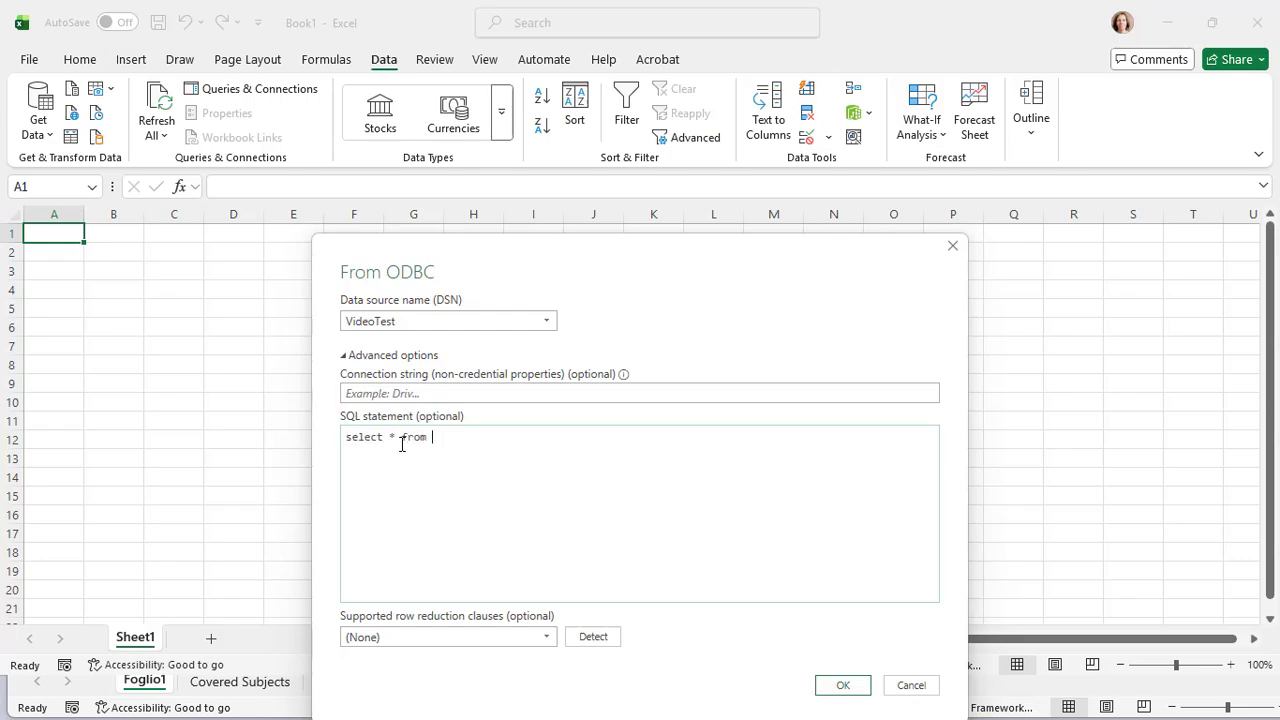
{"action": "type", "text": " fileindexed;"}
{"action": "left_click", "coordinate": [838, 686]}
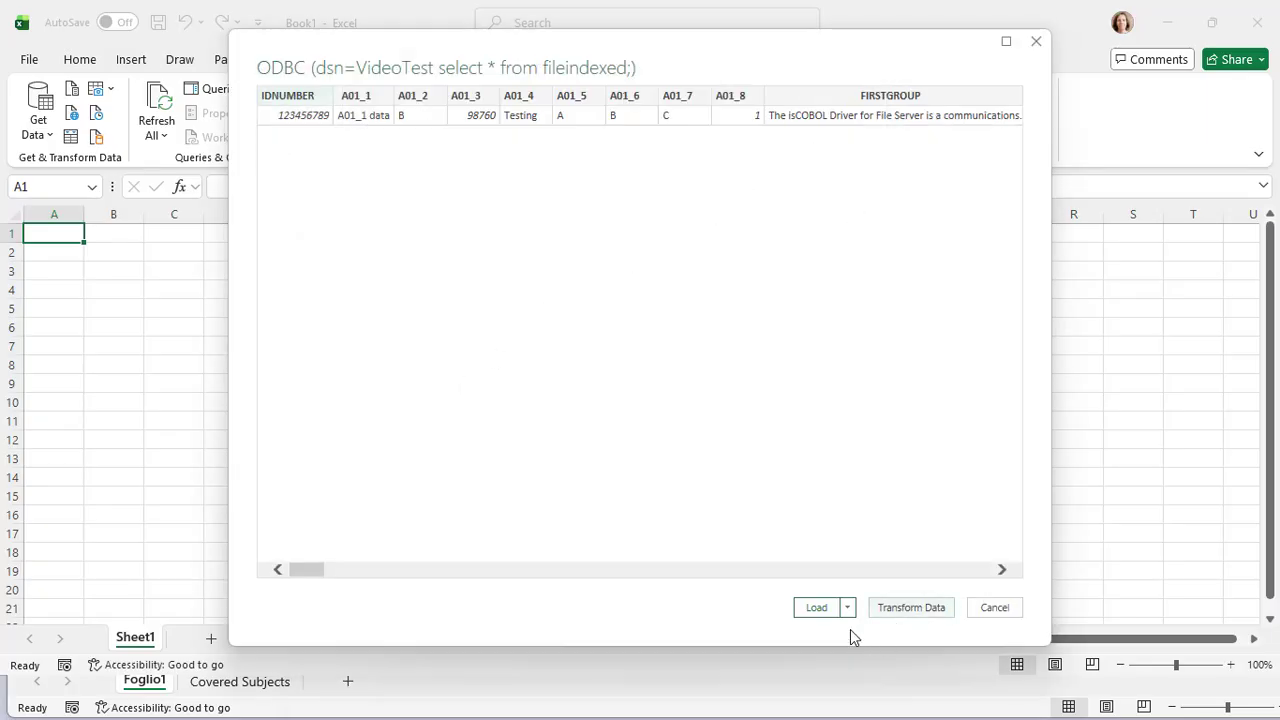
{"action": "left_click", "coordinate": [818, 608]}
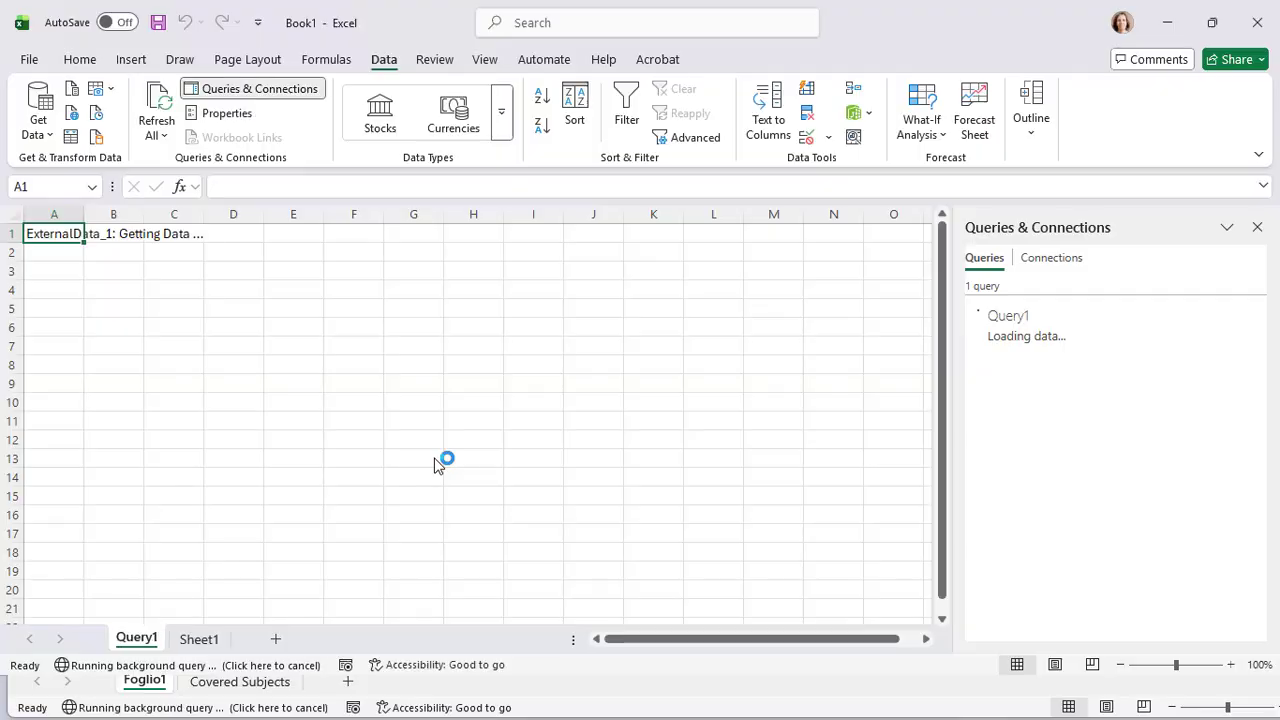